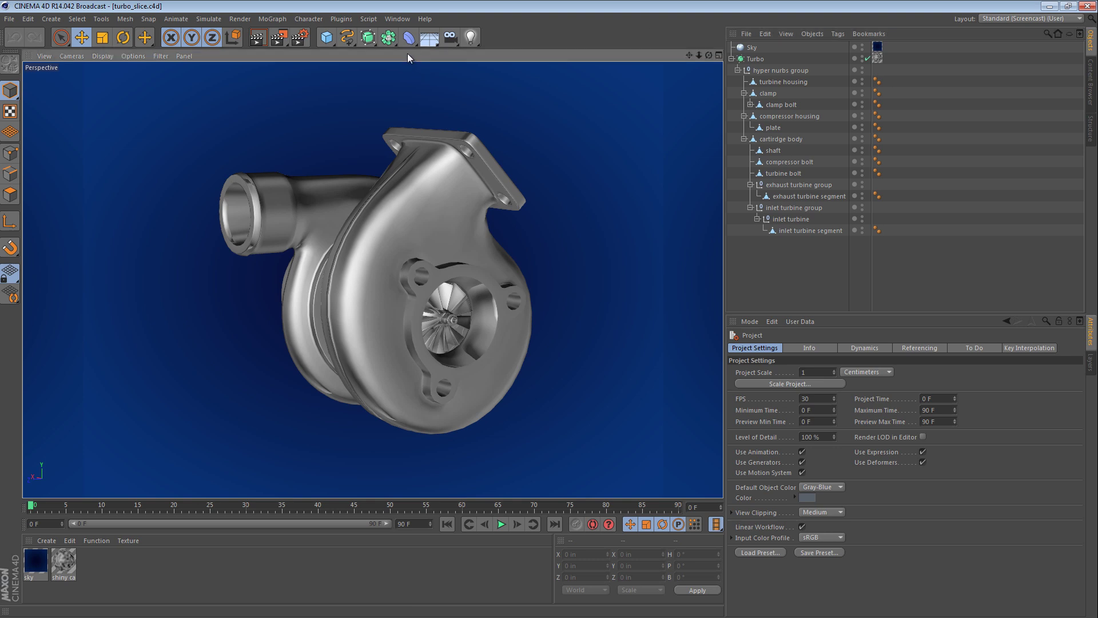
Step: Create a new project and add a cylinder primitive, framed in the perspective view
{"action": "key", "text": "ctrl+n"}
{"action": "left_click_drag", "start_coordinate": [334, 39], "coordinate": [498, 50]}
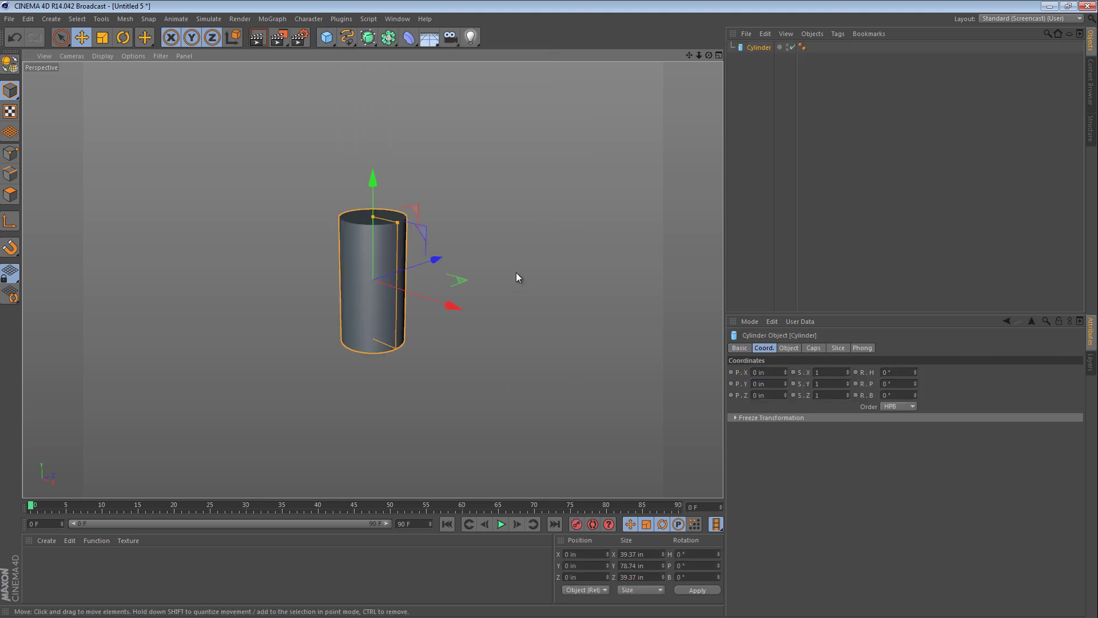
{"action": "key", "text": "h"}
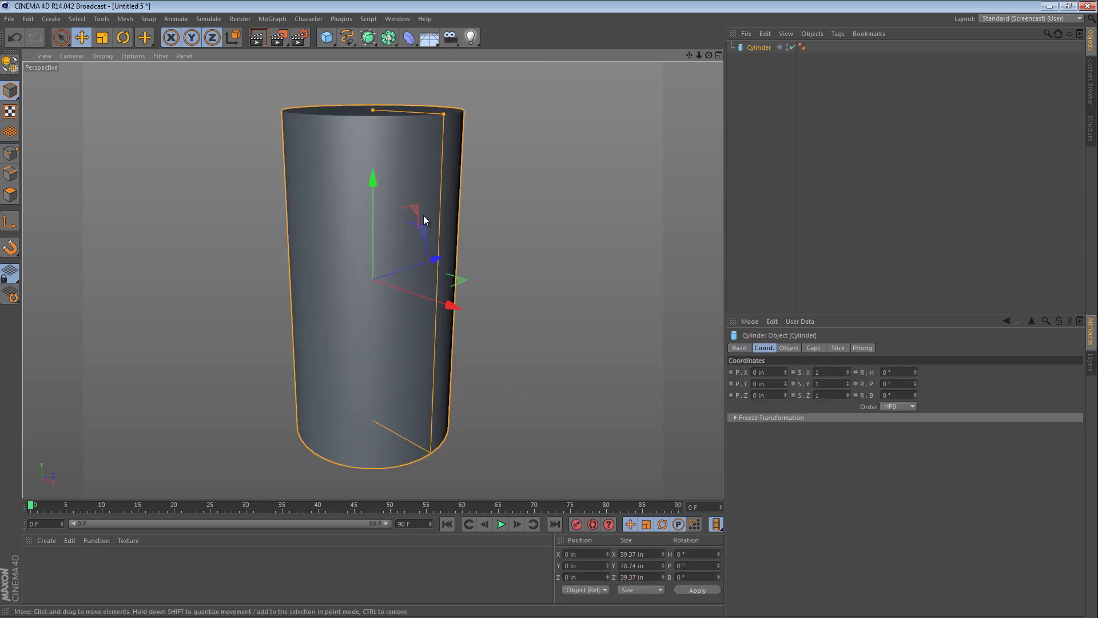
{"action": "left_click_drag", "start_coordinate": [423, 220], "coordinate": [403, 247], "text": "alt"}
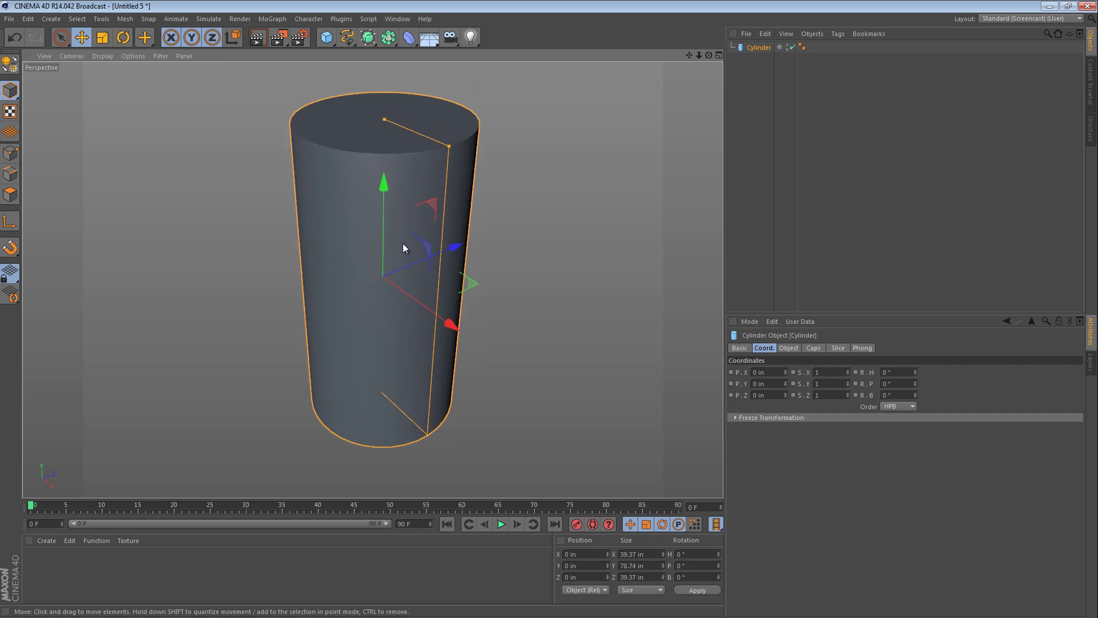
Step: Enable filleted caps on the cylinder with 4 fillet segments and a radius of about 3.5 in
{"action": "left_click", "coordinate": [797, 348]}
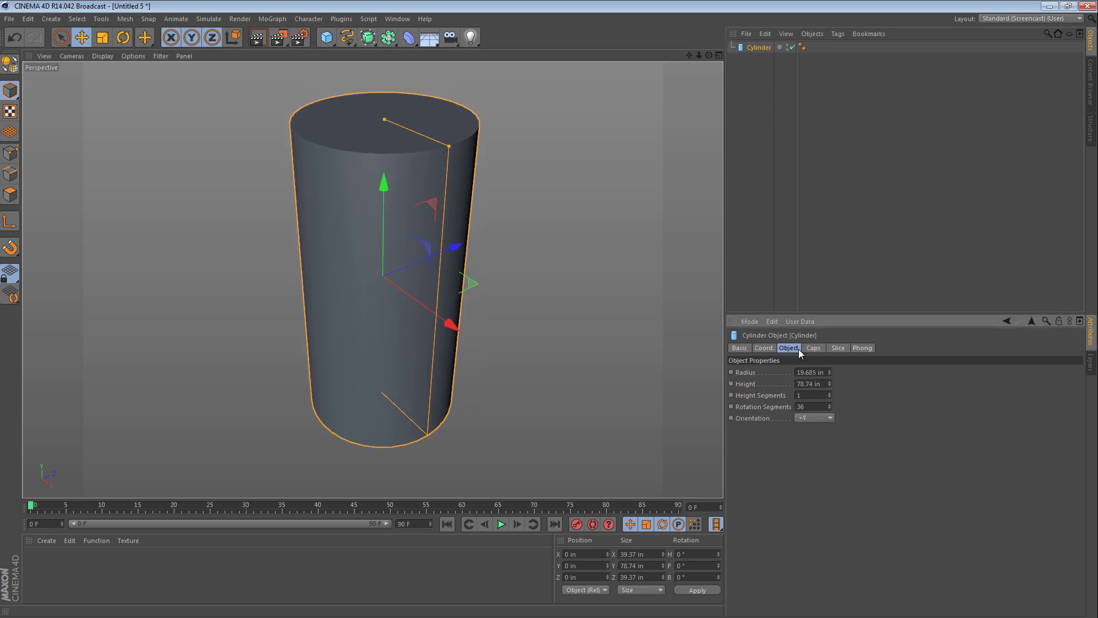
{"action": "left_click", "coordinate": [813, 348]}
{"action": "left_click", "coordinate": [770, 397]}
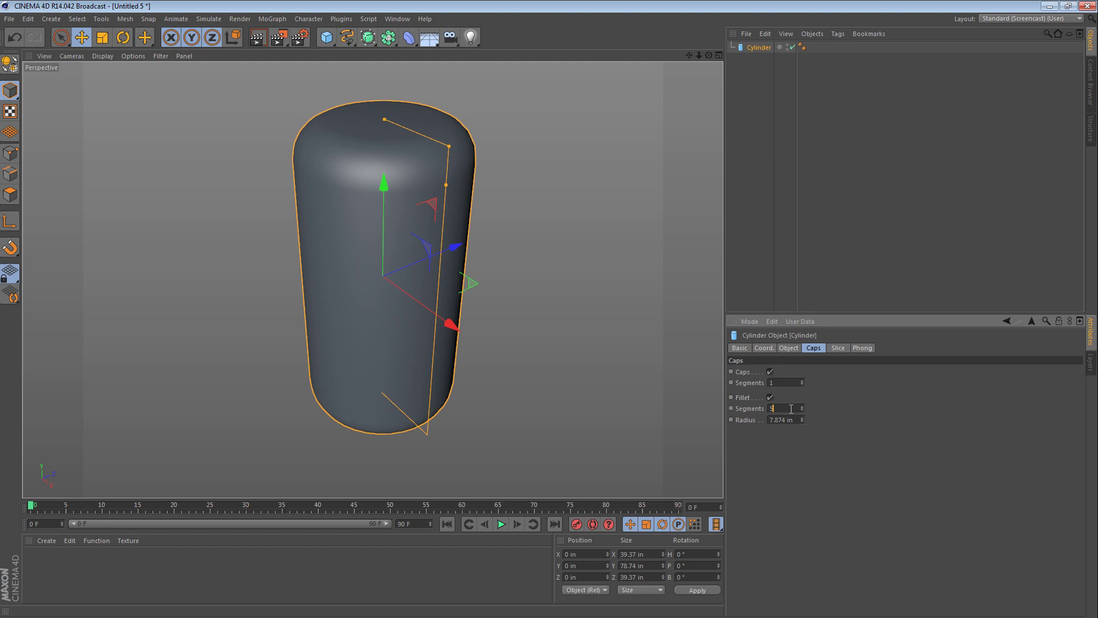
{"action": "left_click_drag", "start_coordinate": [790, 420], "coordinate": [744, 422]}
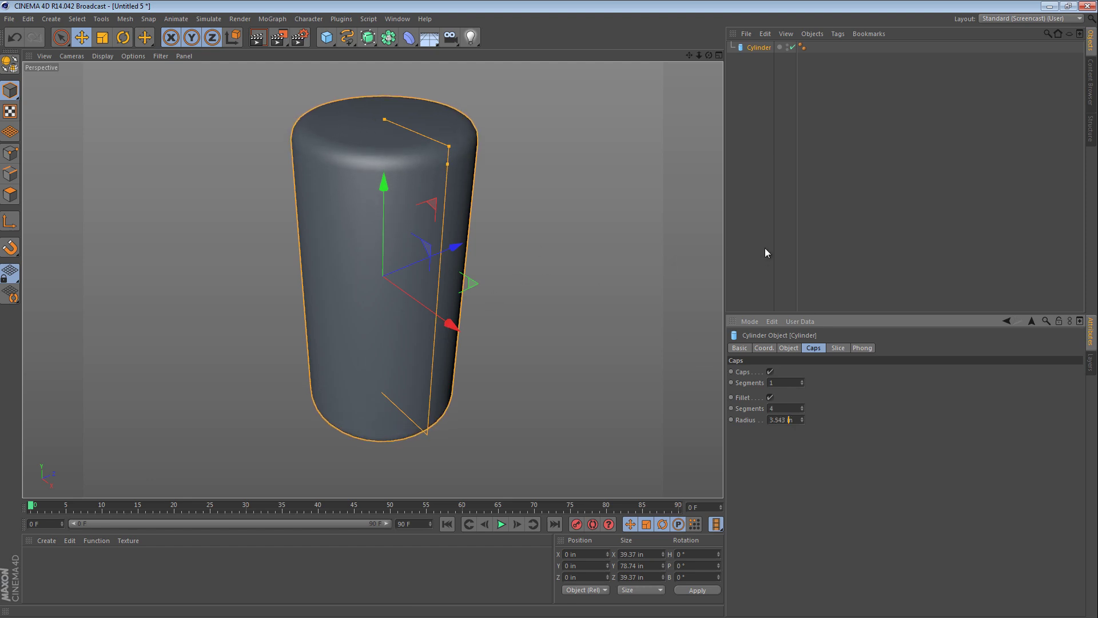
Step: Enable slicing on the cylinder and set the slice's start angle to -106° to cut out a wedge
{"action": "left_click", "coordinate": [839, 349]}
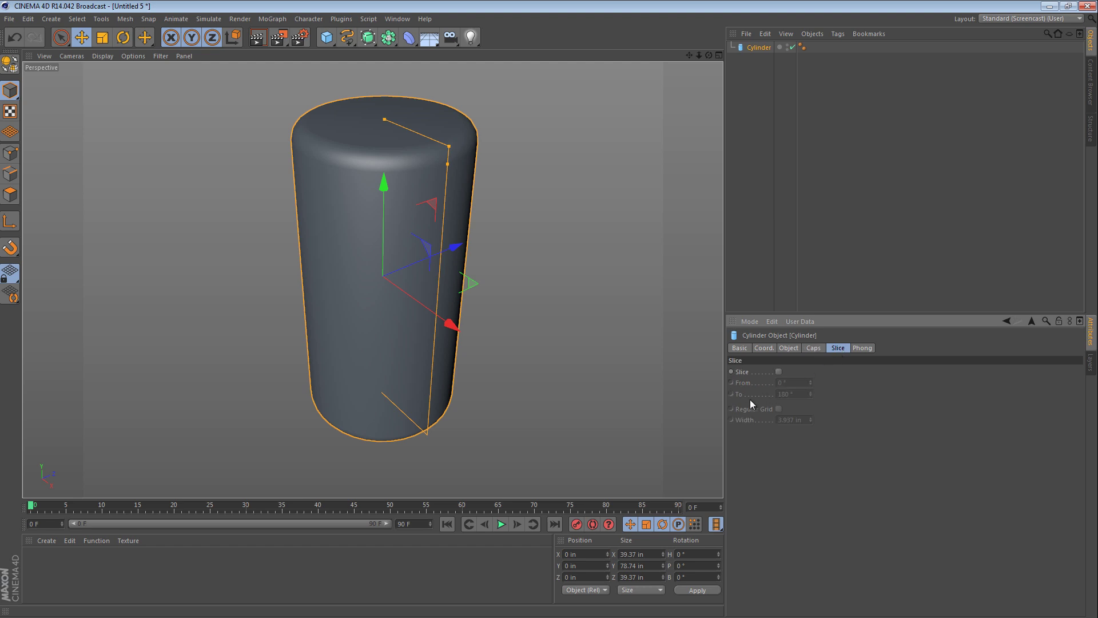
{"action": "left_click", "coordinate": [779, 372]}
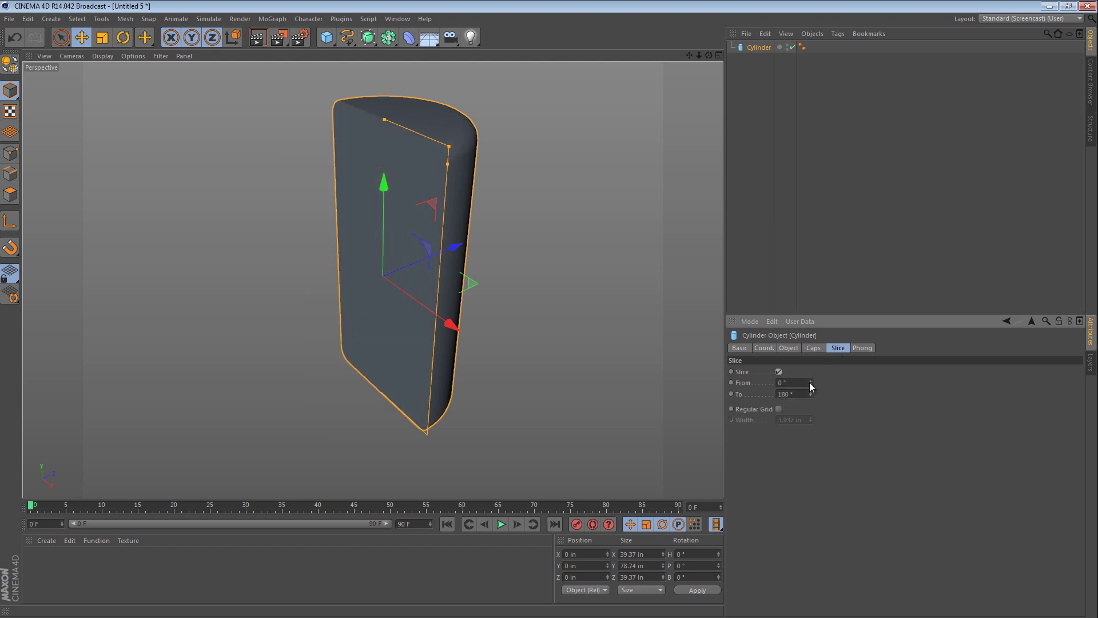
{"action": "left_click_drag", "start_coordinate": [810, 384], "coordinate": [790, 366]}
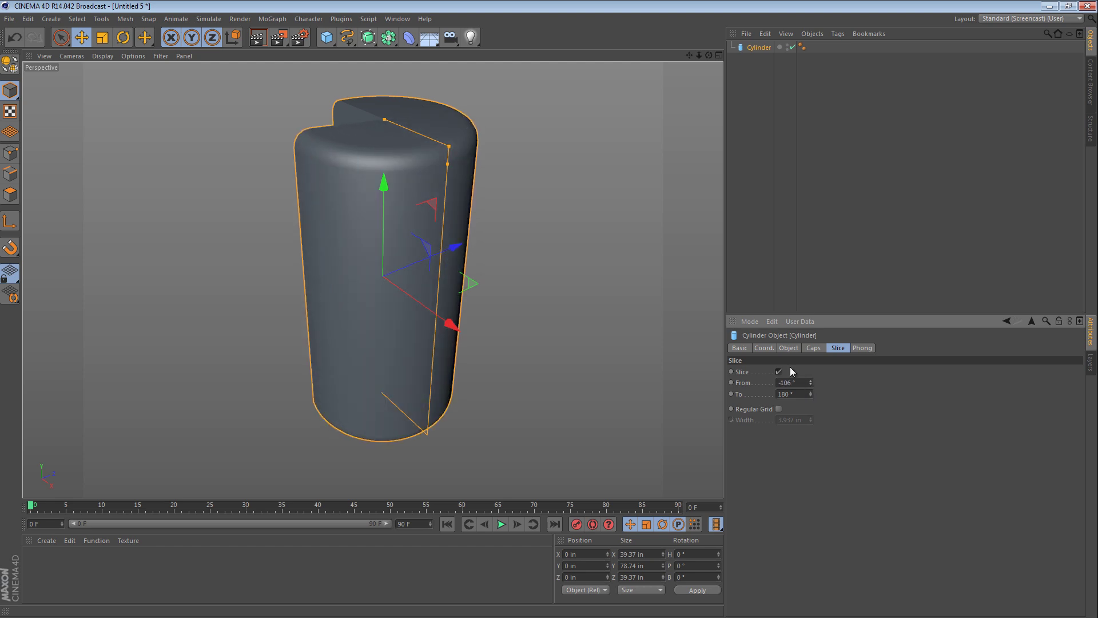
{"action": "left_click_drag", "start_coordinate": [378, 144], "coordinate": [536, 159], "text": "alt"}
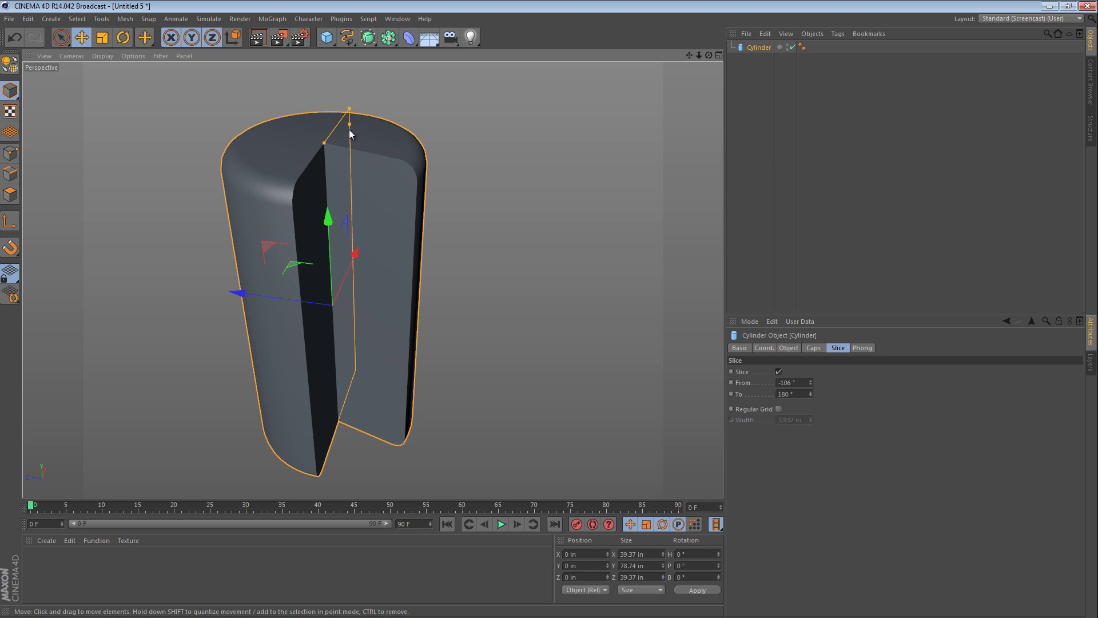
Step: Switch back to the turbo_slice.c4d project and select the turbo model in the viewport
{"action": "key", "text": "v"}
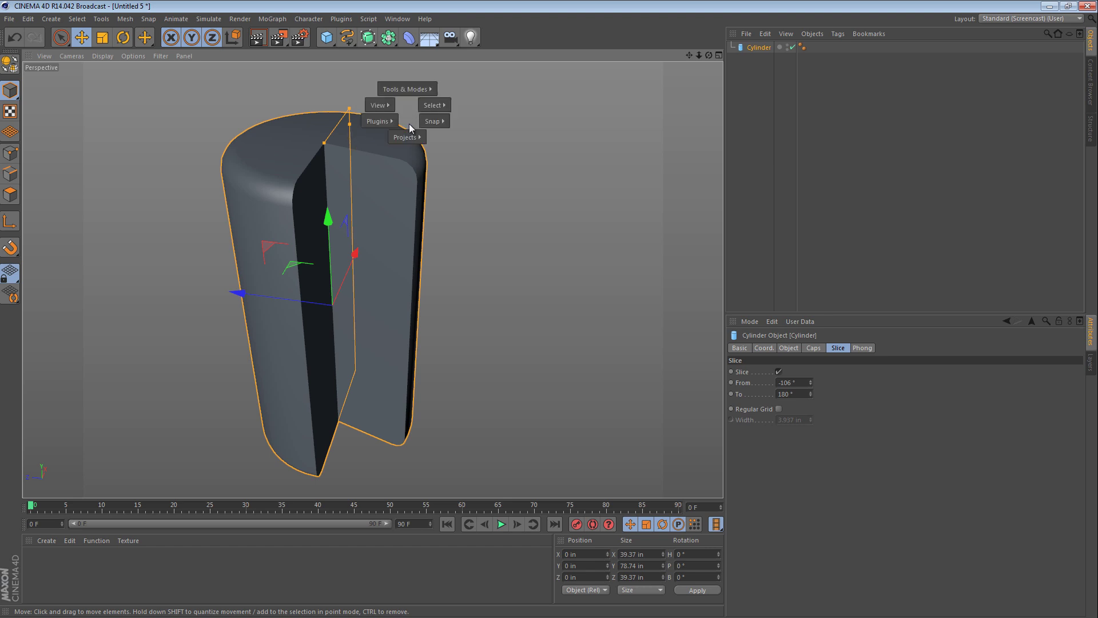
{"action": "mouse_move", "coordinate": [409, 137]}
{"action": "left_click", "coordinate": [412, 162]}
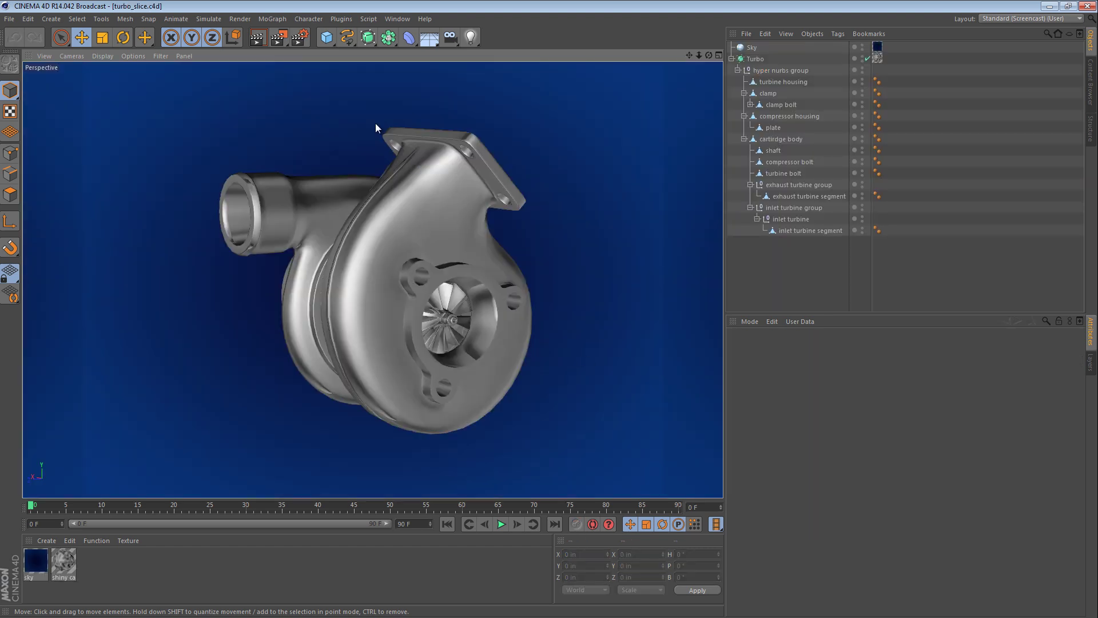
{"action": "left_click_drag", "start_coordinate": [345, 335], "coordinate": [437, 317], "text": "alt"}
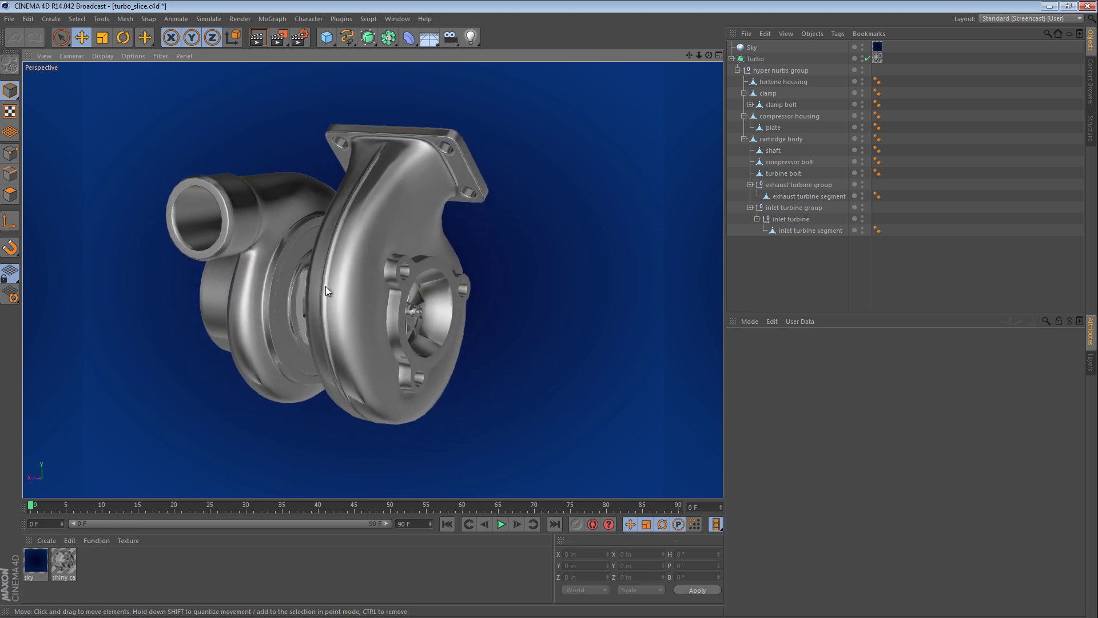
{"action": "left_click_drag", "start_coordinate": [325, 286], "coordinate": [353, 307], "text": "alt"}
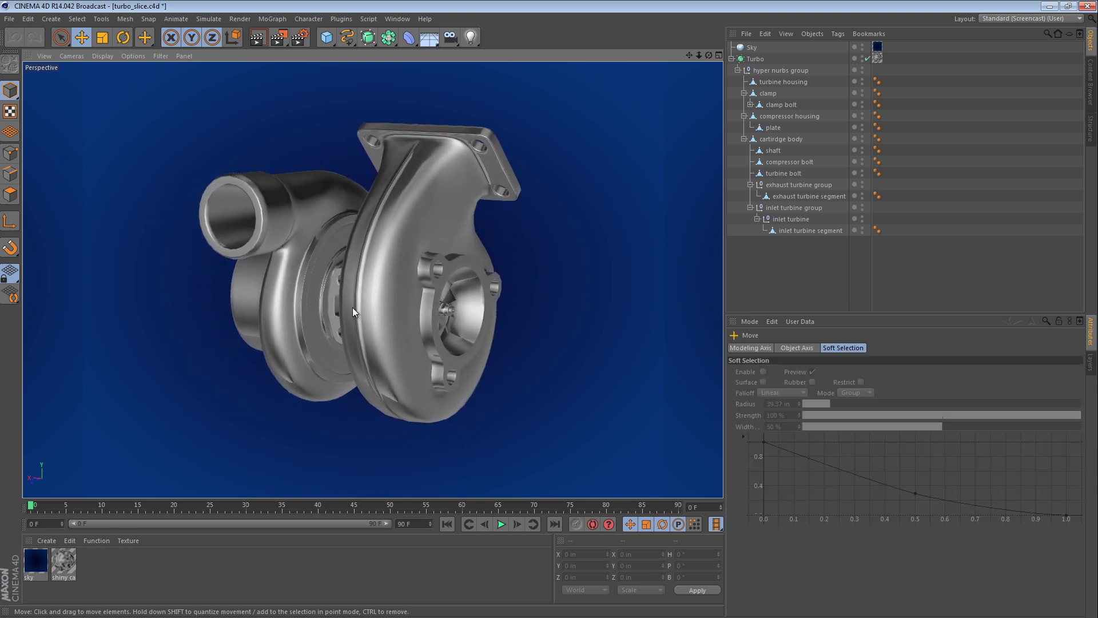
{"action": "left_click", "coordinate": [369, 273]}
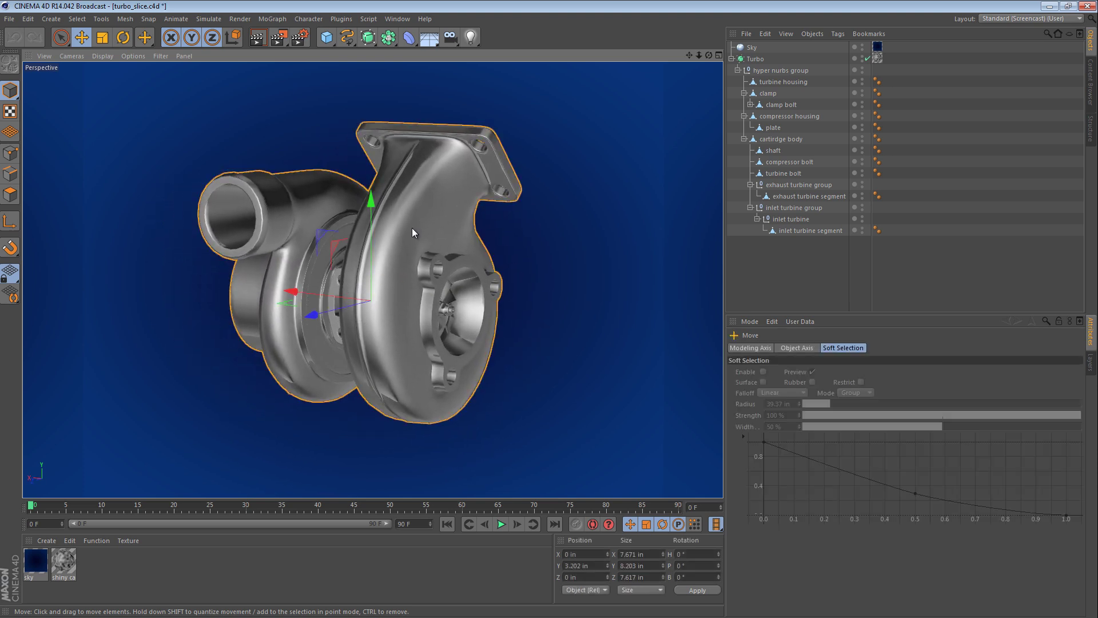
Step: Move the turbine housing and the compressor housing outward from the cartridge body, with the compressor housing at about X 4.7 in
{"action": "left_click", "coordinate": [784, 82]}
{"action": "left_click_drag", "start_coordinate": [396, 332], "coordinate": [429, 283], "text": "alt"}
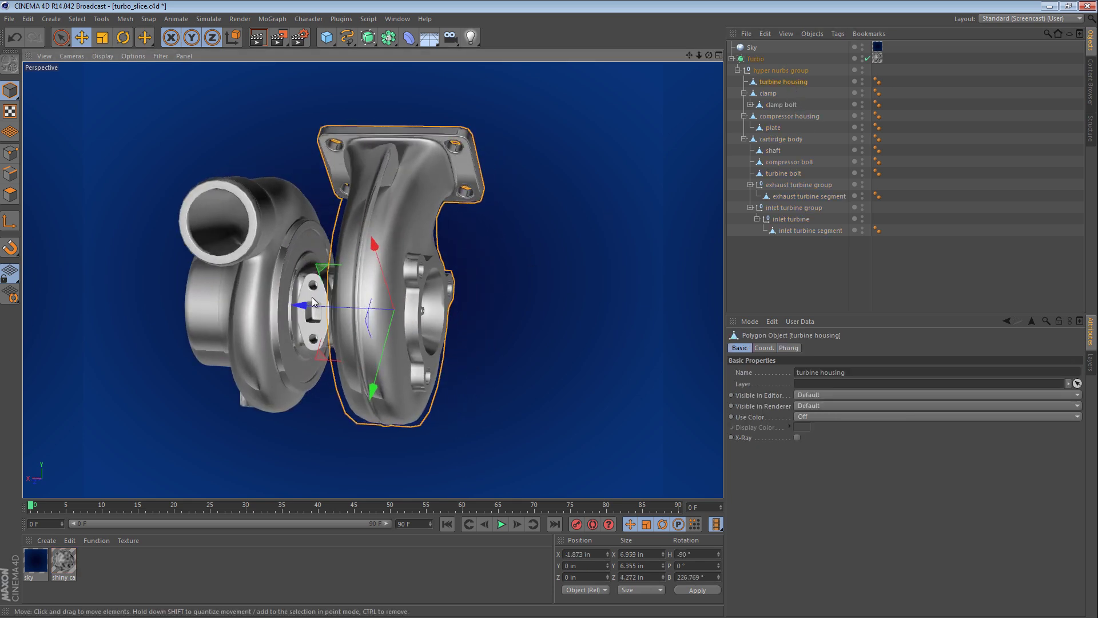
{"action": "left_click_drag", "start_coordinate": [313, 301], "coordinate": [350, 372]}
{"action": "left_click", "coordinate": [781, 116]}
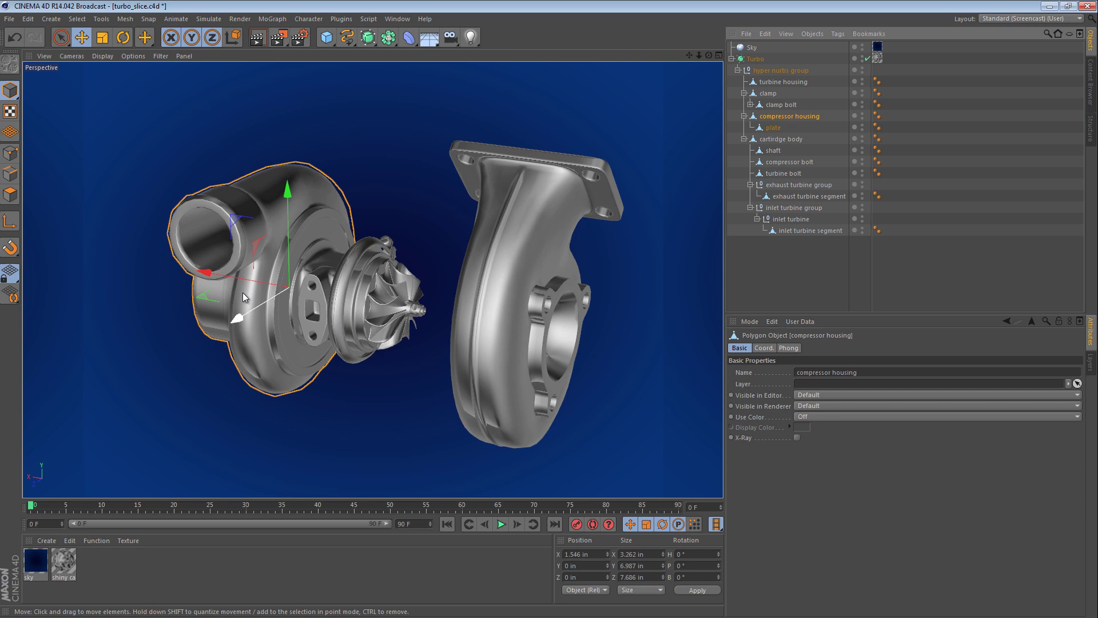
{"action": "left_click_drag", "start_coordinate": [230, 277], "coordinate": [144, 272]}
{"action": "left_click_drag", "start_coordinate": [310, 290], "coordinate": [286, 238], "text": "alt"}
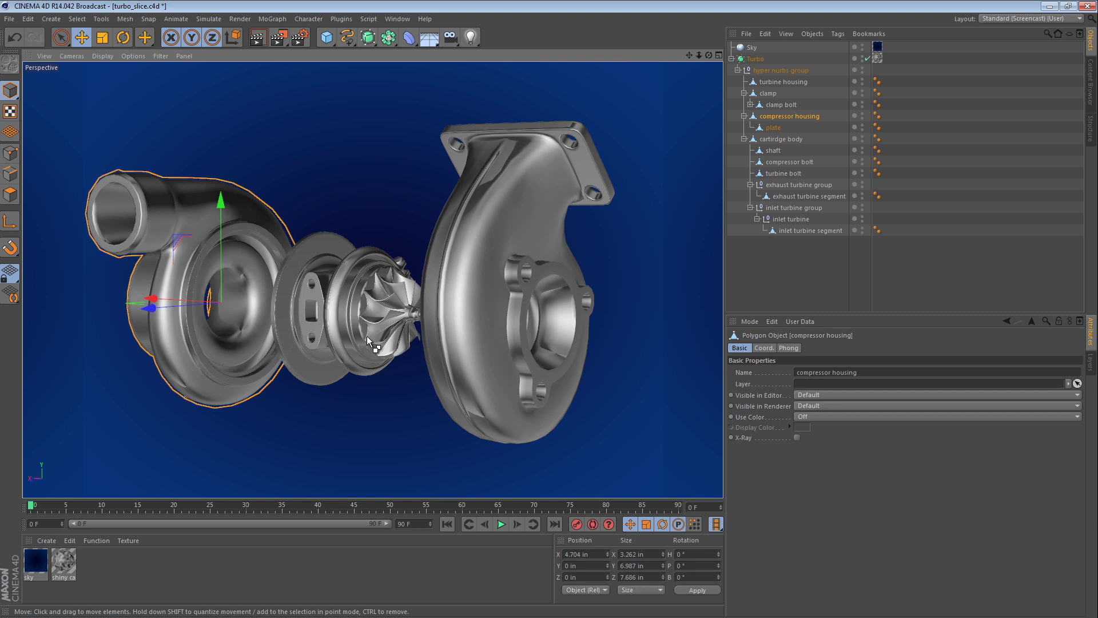
Step: Undo the moves of the compressor housing and turbine housing, and clear the selection
{"action": "key", "text": "ctrl+z"}
{"action": "key", "text": "ctrl+z"}
{"action": "key", "text": "ctrl+z"}
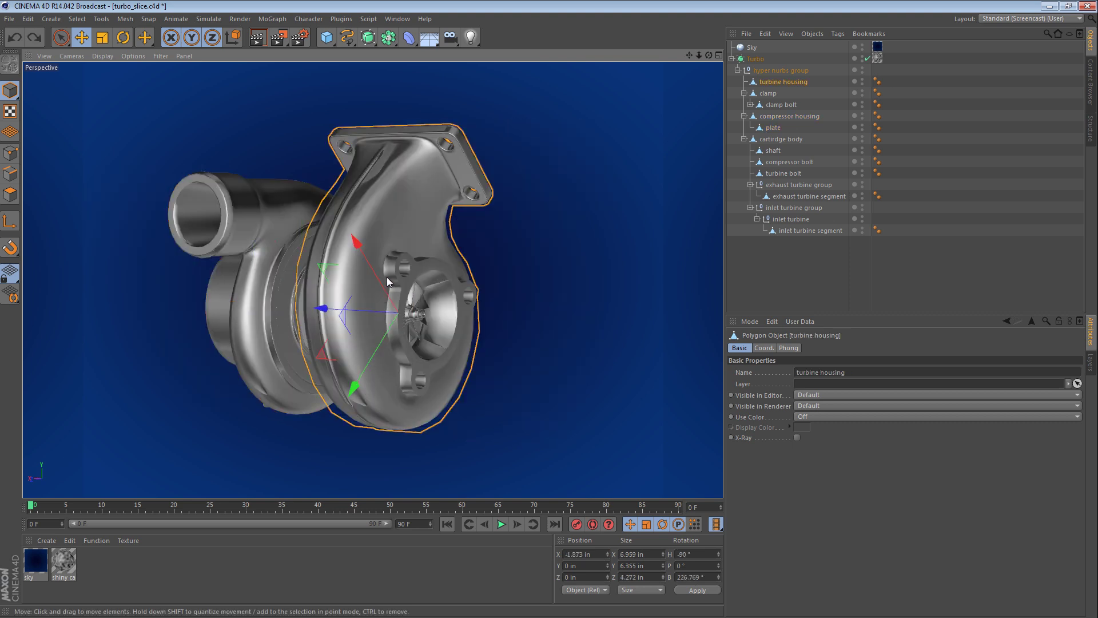
{"action": "left_click_drag", "start_coordinate": [387, 277], "coordinate": [286, 287], "text": "alt"}
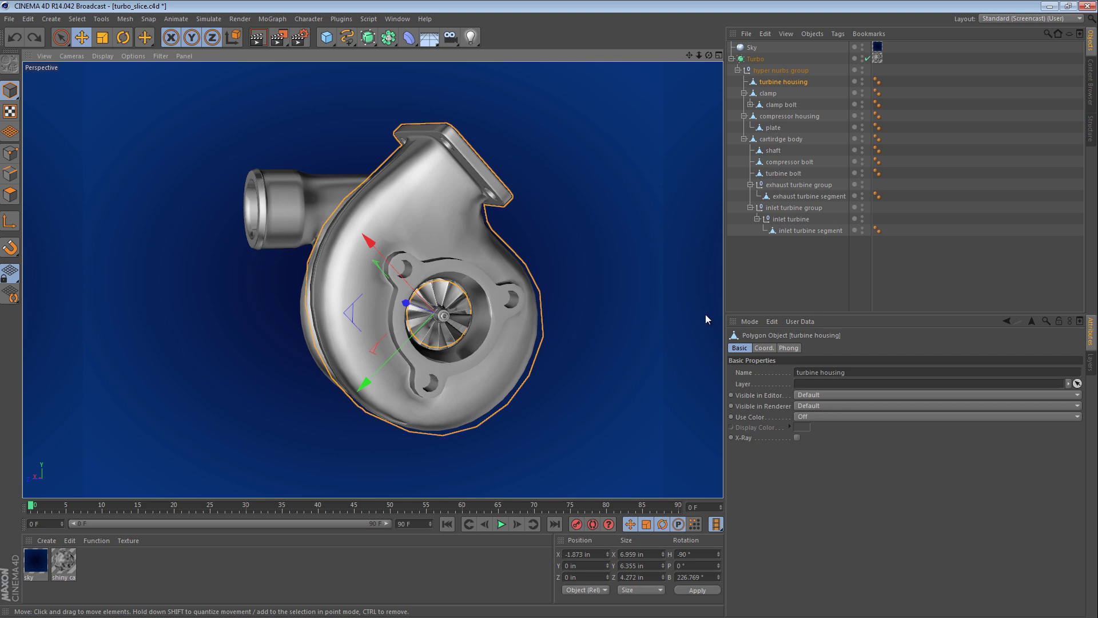
{"action": "left_click", "coordinate": [758, 297]}
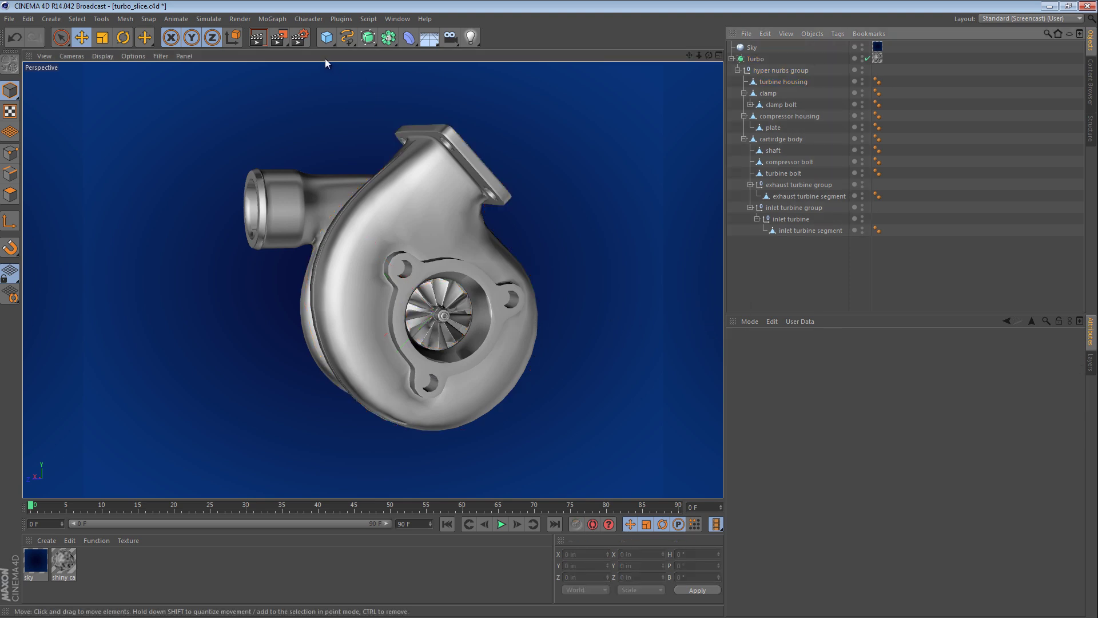
Step: Add a cylinder to the turbo scene and scale it uniformly down to about 4.7 in wide and 9.4 in high
{"action": "left_click_drag", "start_coordinate": [326, 37], "coordinate": [532, 57]}
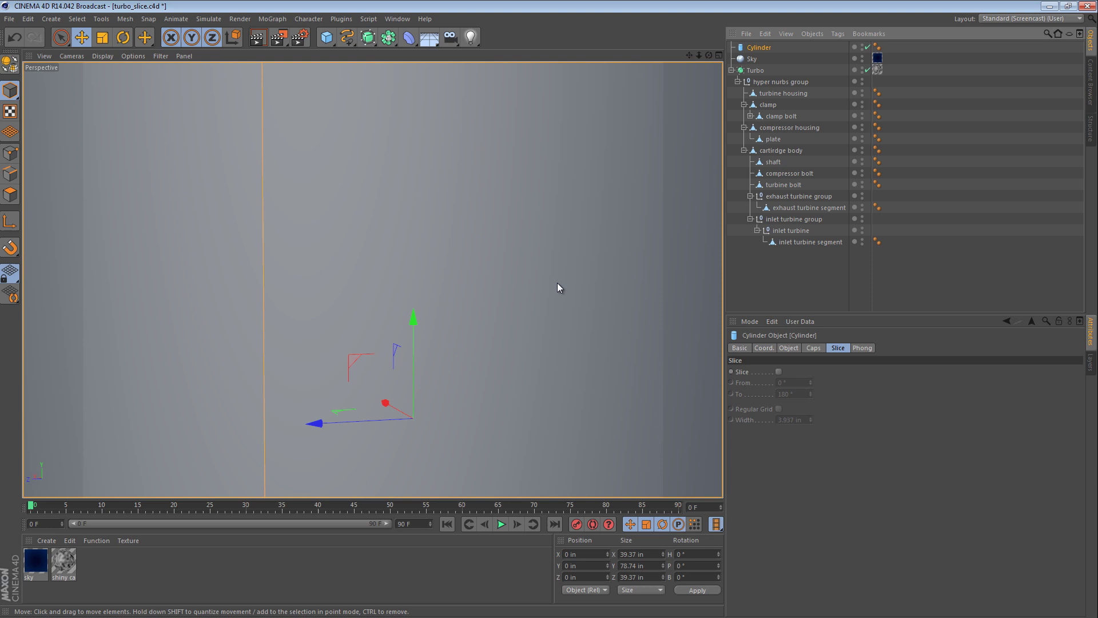
{"action": "left_click_drag", "start_coordinate": [559, 287], "coordinate": [229, 294], "text": "alt"}
{"action": "key", "text": "t"}
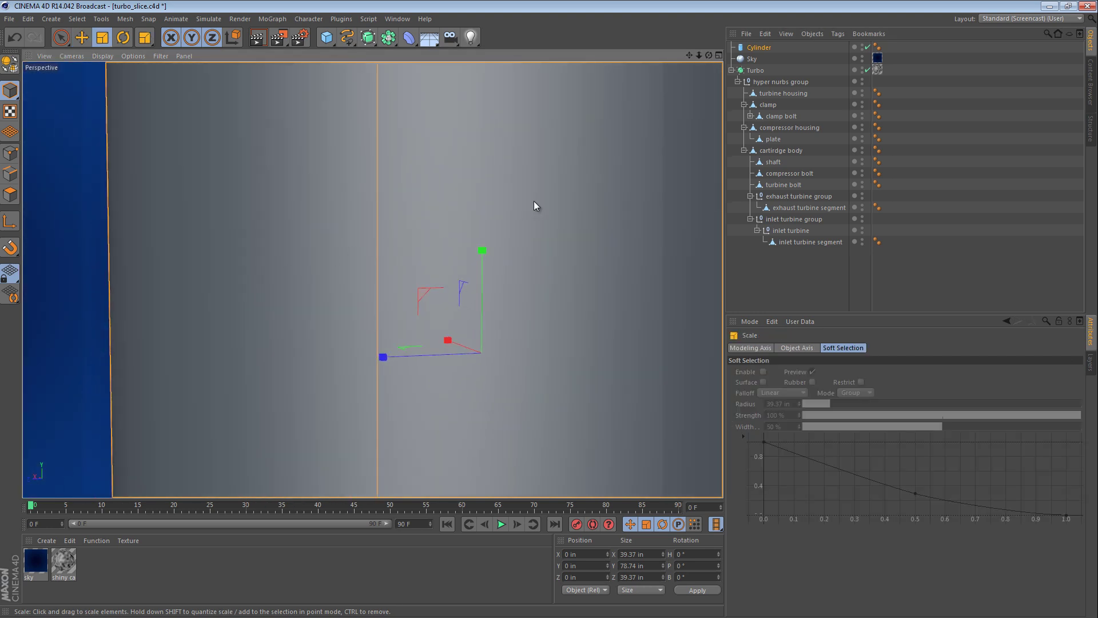
{"action": "left_click_drag", "start_coordinate": [534, 204], "coordinate": [258, 373]}
Step: Move the cylinder in front of the turbine housing's opening, to about X -6.8 in and Y 3.4 in
{"action": "key", "text": "e"}
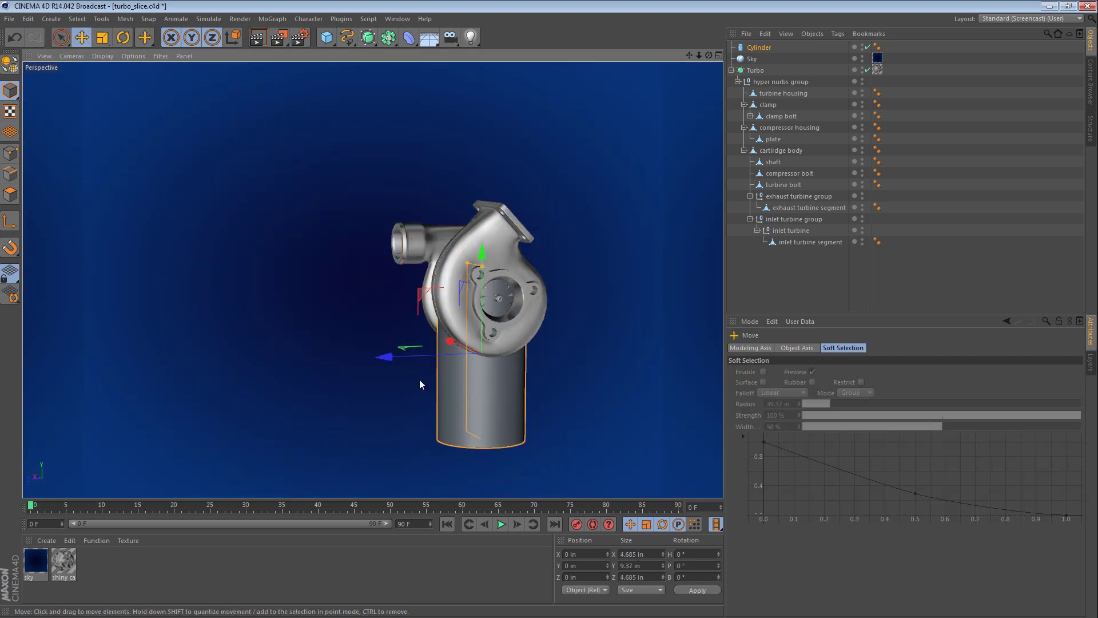
{"action": "mouse_move", "coordinate": [515, 343]}
{"action": "left_mouse_down", "text": "alt"}
{"action": "mouse_move", "coordinate": [558, 326]}
{"action": "mouse_move", "coordinate": [507, 333]}
{"action": "left_mouse_up", "text": "alt"}
{"action": "left_click_drag", "start_coordinate": [328, 358], "coordinate": [457, 359]}
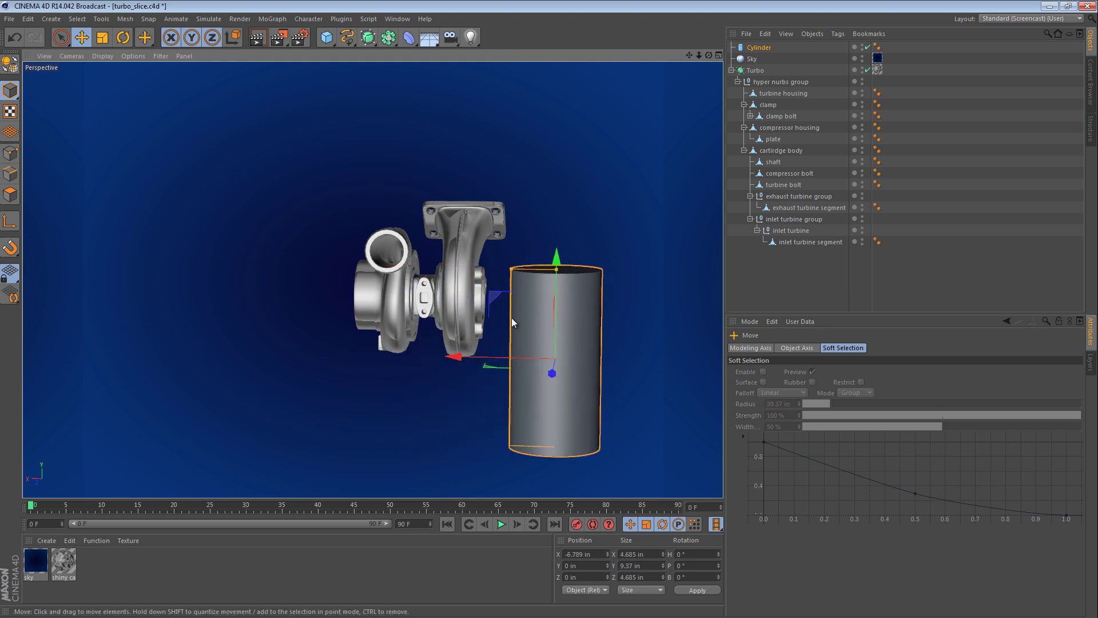
{"action": "left_click_drag", "start_coordinate": [558, 255], "coordinate": [341, 247]}
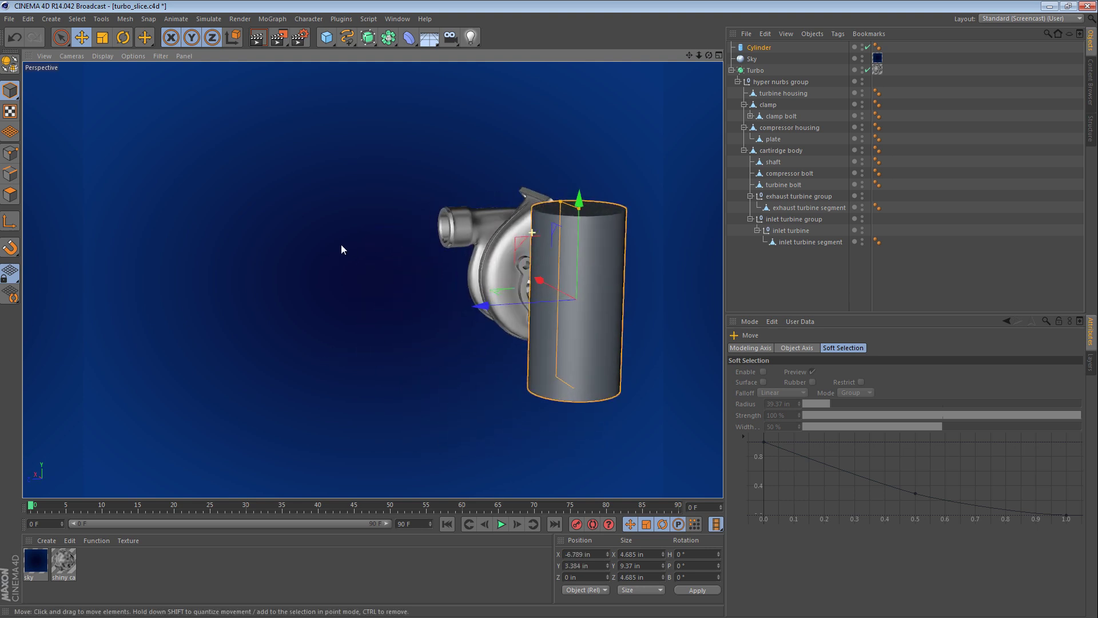
Step: Set the cylinder's orientation to +X so it points along the turbo's axis
{"action": "left_click", "coordinate": [759, 48]}
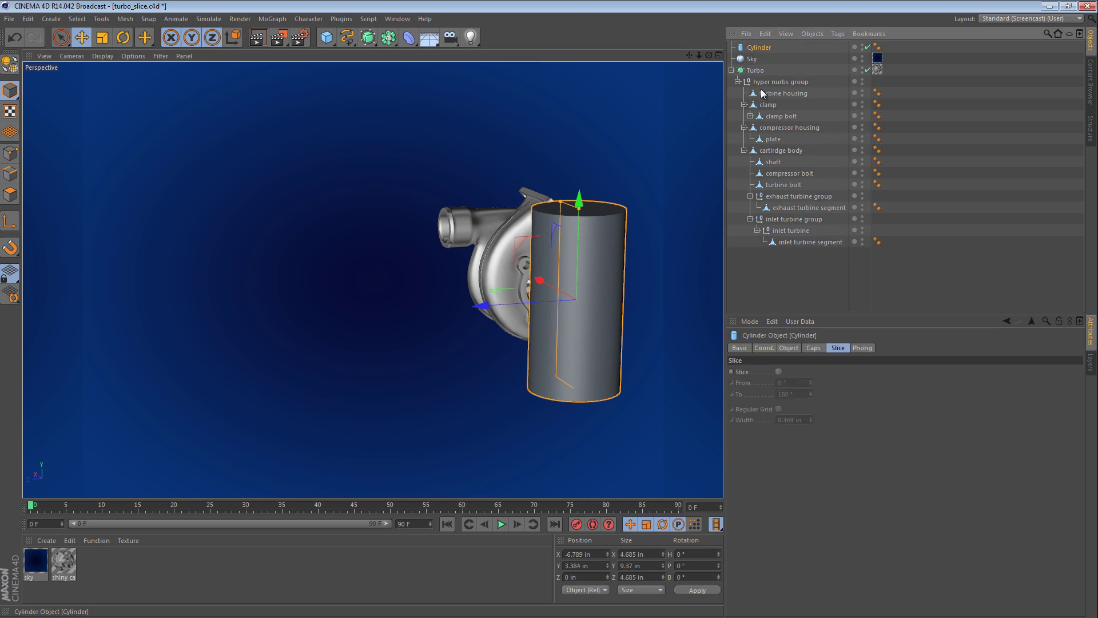
{"action": "left_click", "coordinate": [789, 347]}
{"action": "left_click", "coordinate": [825, 418]}
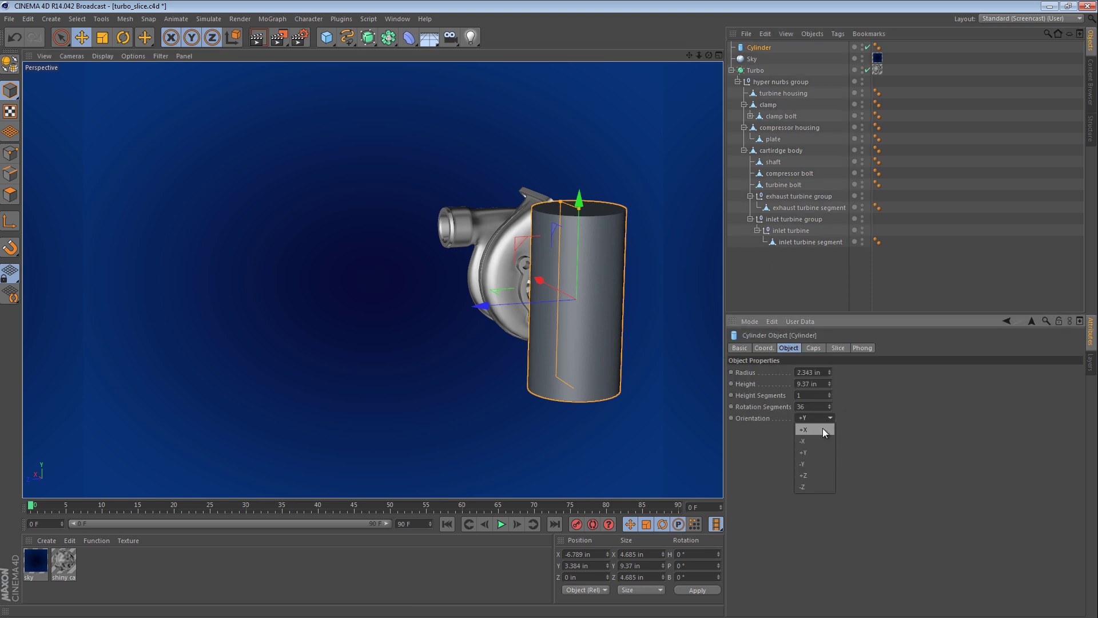
{"action": "left_click", "coordinate": [823, 428]}
Step: Enable slicing on the cylinder and set the slice's end angle to 120°
{"action": "left_click", "coordinate": [837, 348]}
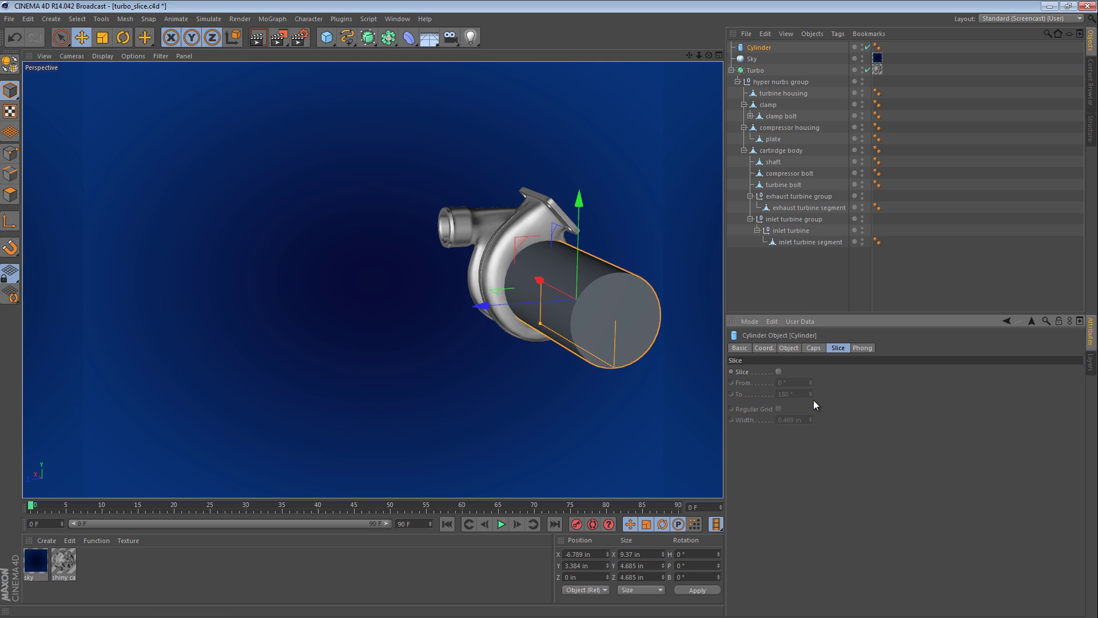
{"action": "left_click", "coordinate": [778, 372]}
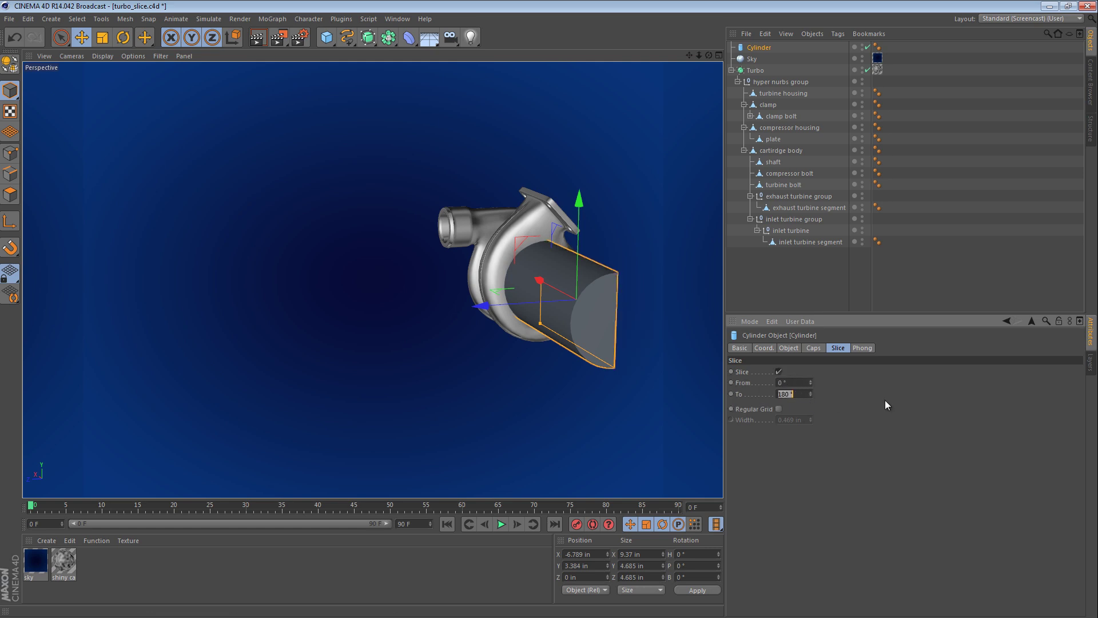
{"action": "type", "text": "120"}
{"action": "key", "text": "Return"}
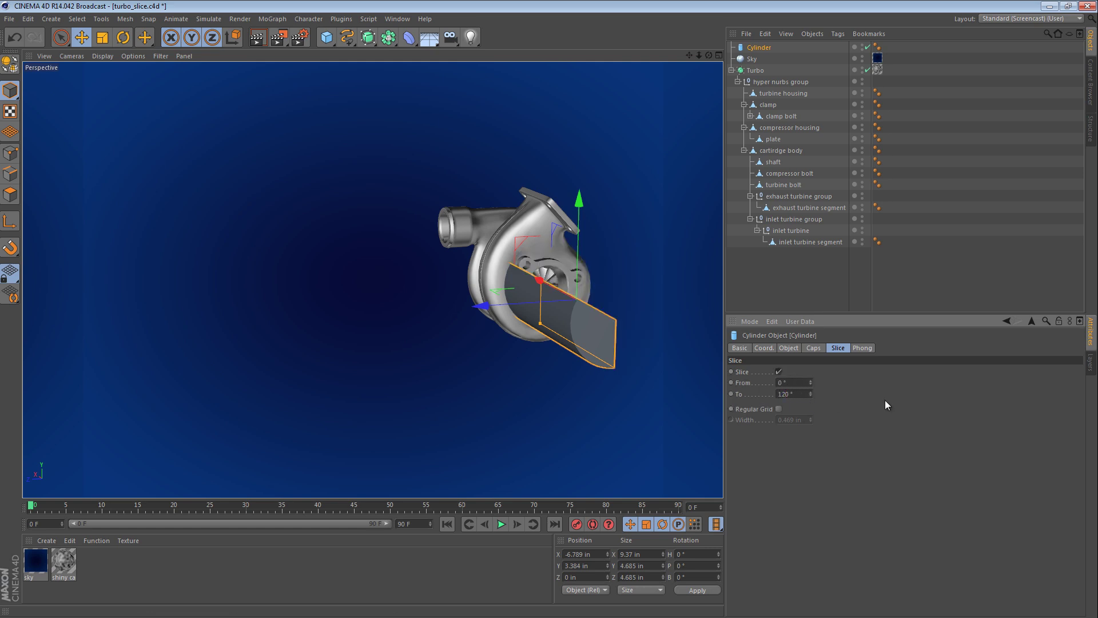
Step: In the right view, move the cylinder down onto the turbo's shaft axis, to about Y 3.2 in
{"action": "left_click_drag", "start_coordinate": [537, 252], "coordinate": [451, 313], "text": "alt"}
{"action": "key", "text": "e"}
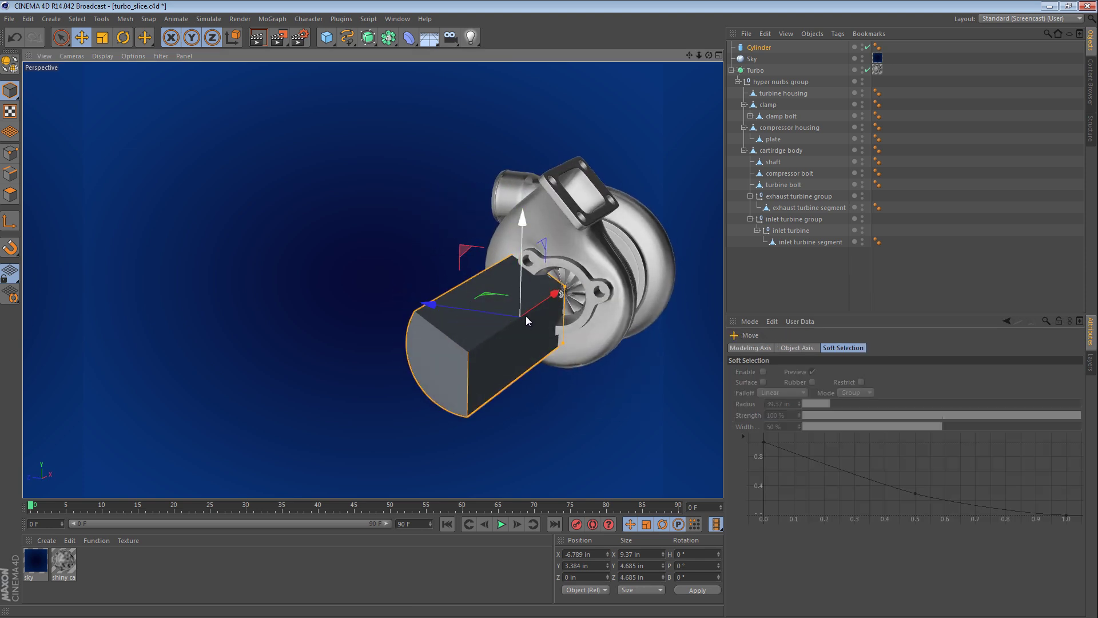
{"action": "key", "text": "F4"}
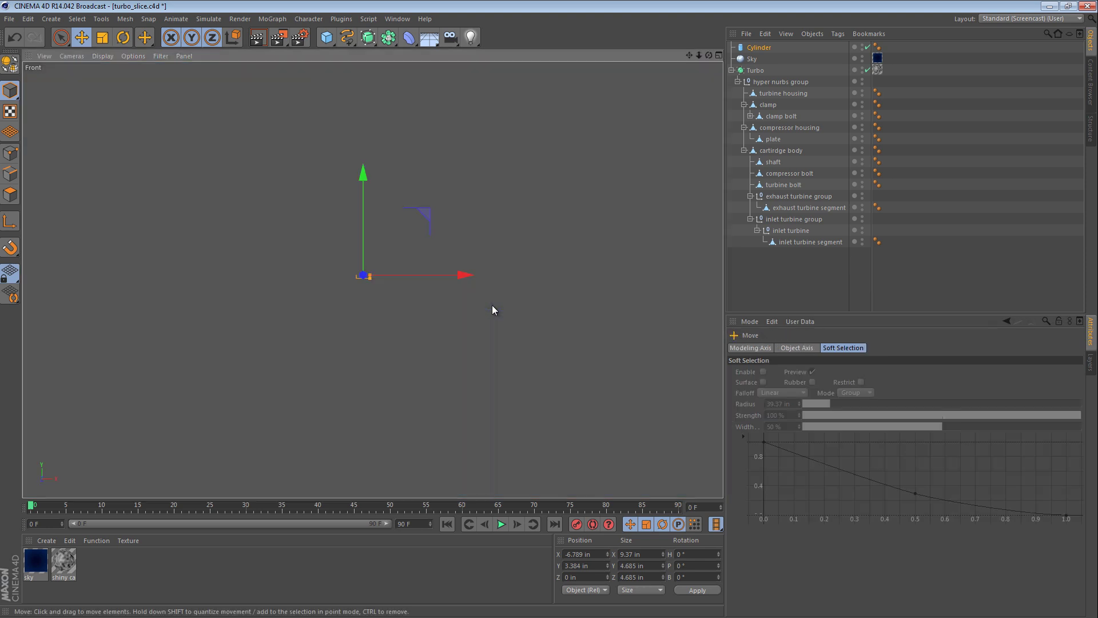
{"action": "key", "text": "F3"}
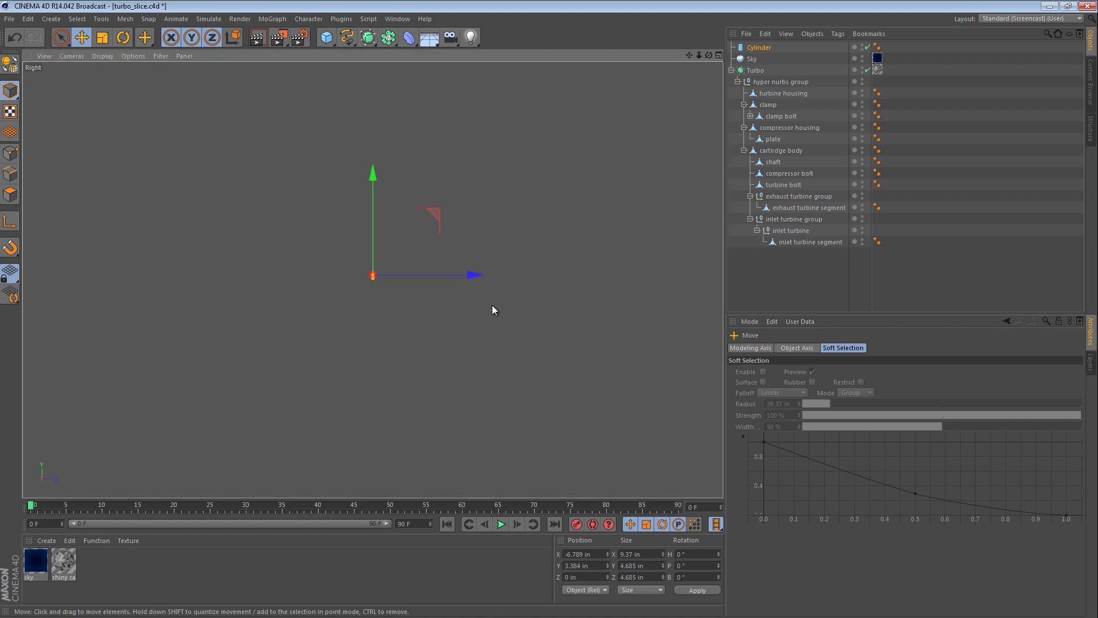
{"action": "key", "text": "h"}
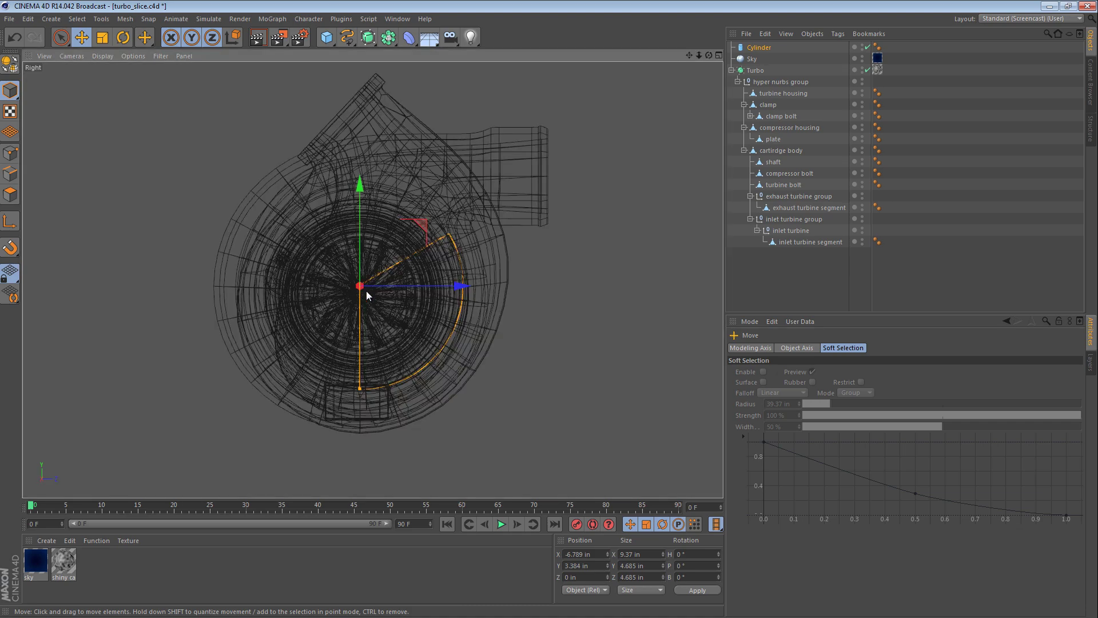
{"action": "right_click_drag", "start_coordinate": [366, 290], "coordinate": [623, 286], "text": "alt"}
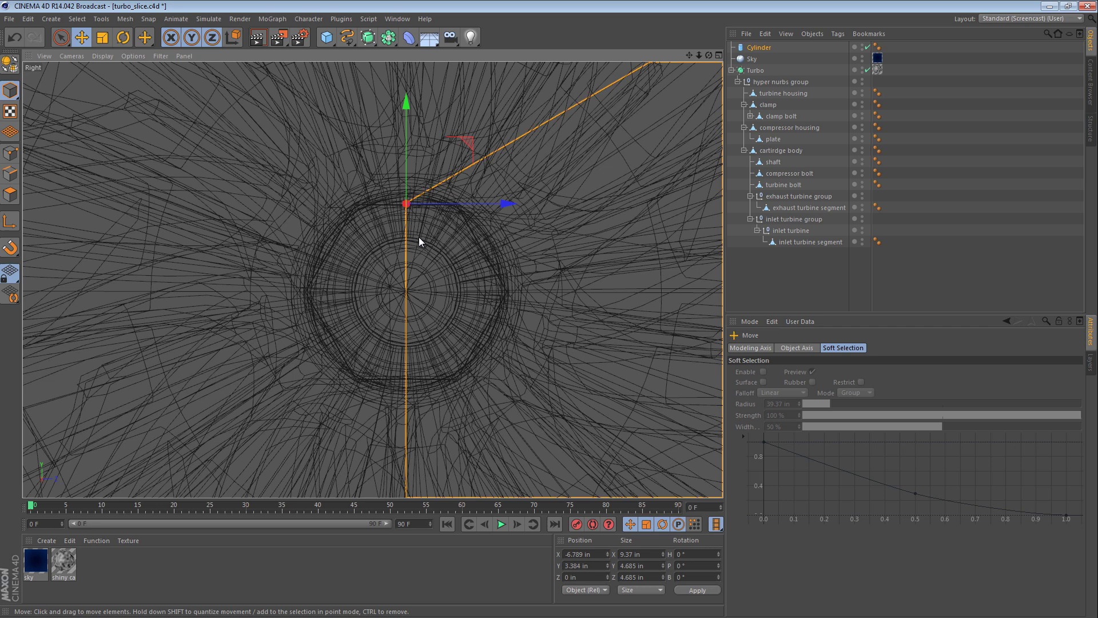
{"action": "mouse_move", "coordinate": [419, 237]}
{"action": "left_mouse_down"}
{"action": "mouse_move", "coordinate": [413, 332]}
{"action": "mouse_move", "coordinate": [419, 316]}
{"action": "left_mouse_up"}
{"action": "key", "text": "F1"}
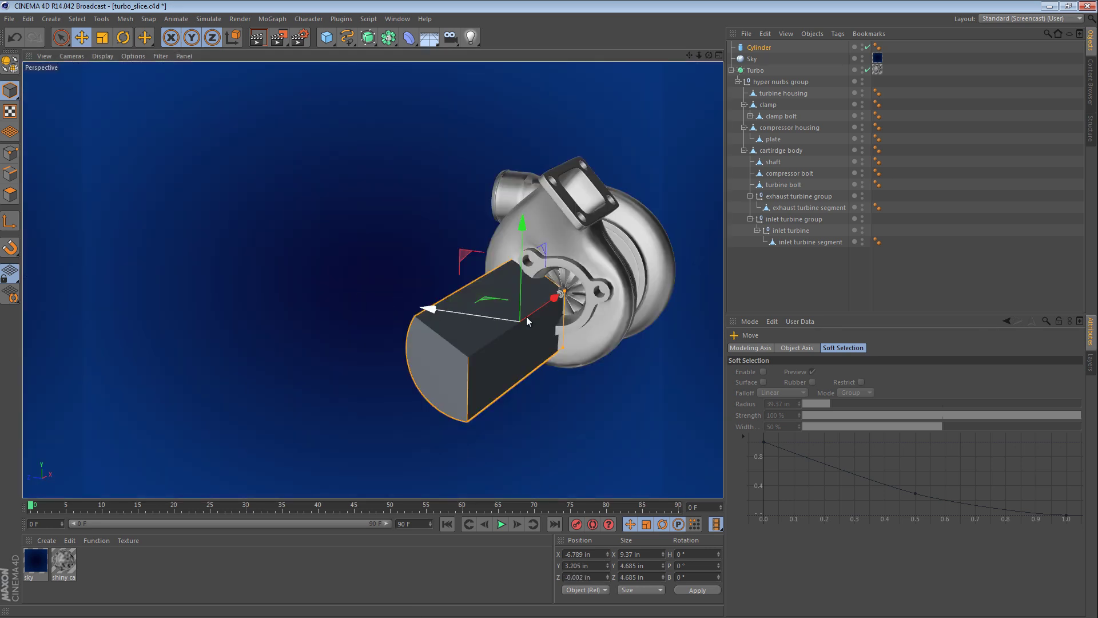
Step: Enlarge the sliced cylinder's radius until its Y and Z sizes are about 7.5 in
{"action": "left_click_drag", "start_coordinate": [526, 317], "coordinate": [661, 268], "text": "alt"}
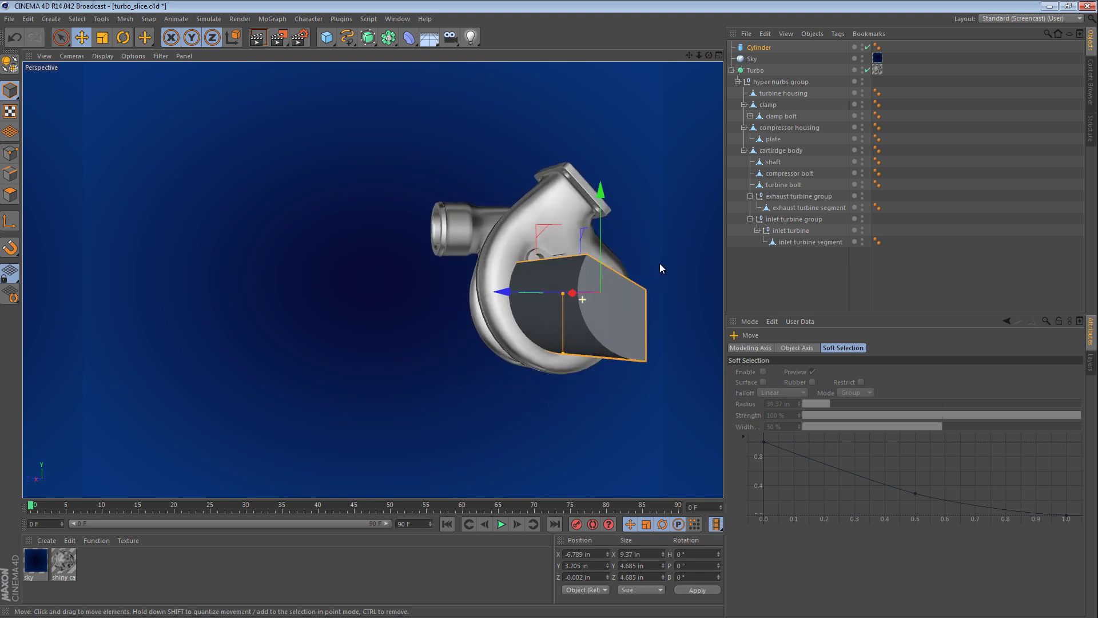
{"action": "left_click_drag", "start_coordinate": [562, 354], "coordinate": [569, 393]}
{"action": "left_click_drag", "start_coordinate": [564, 218], "coordinate": [430, 278], "text": "alt"}
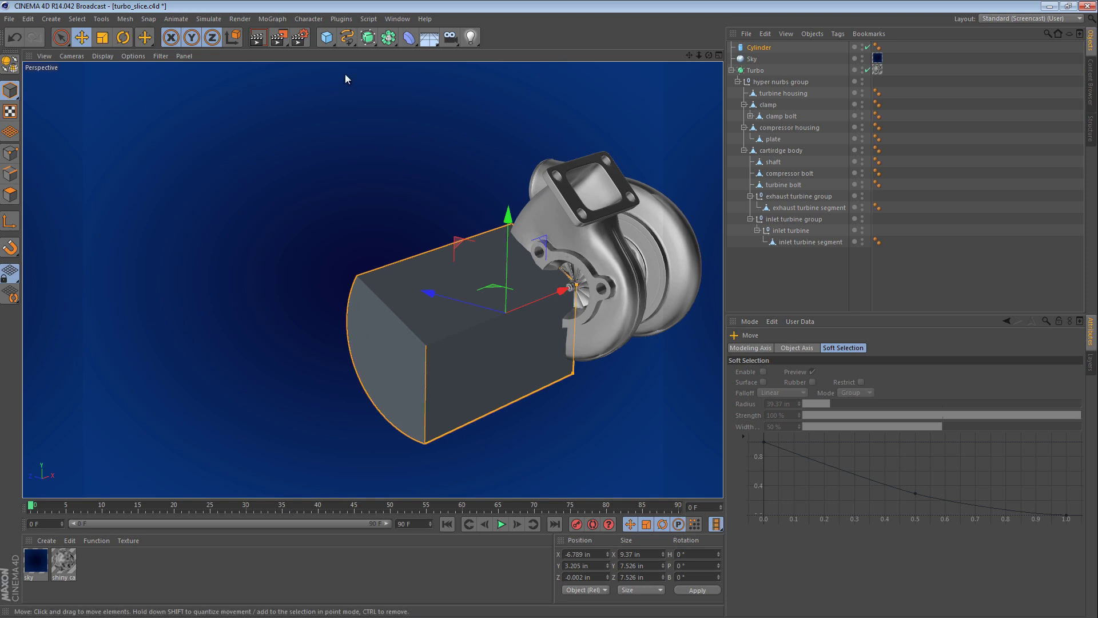
Step: Add a Boole object and nest Turbo and the cylinder in it, with Turbo as the first child
{"action": "left_click", "coordinate": [385, 43]}
{"action": "left_click", "coordinate": [385, 45]}
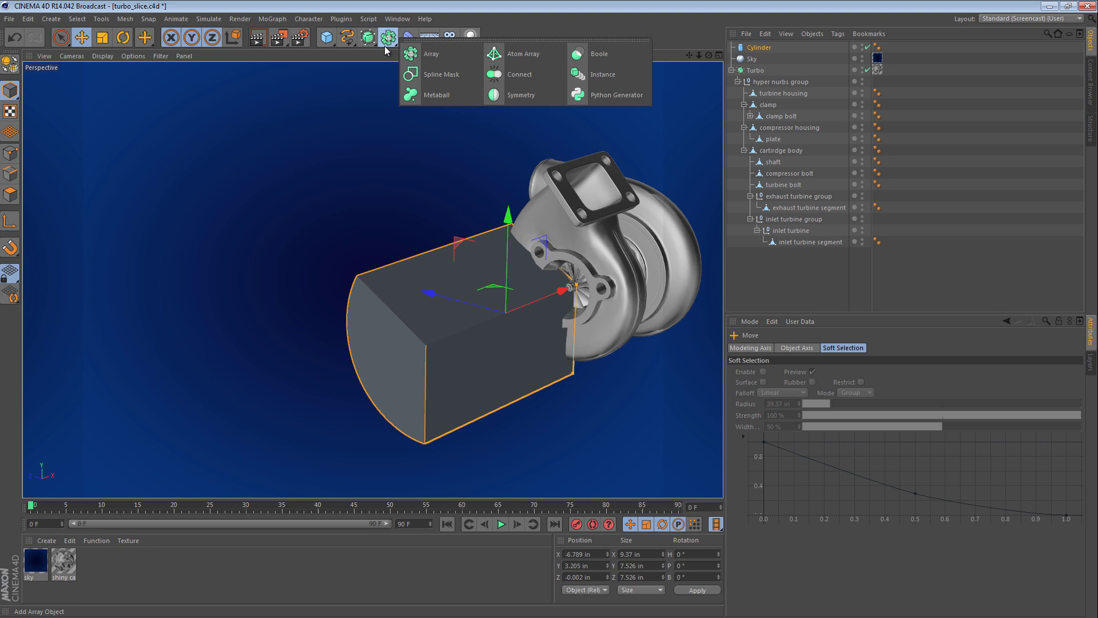
{"action": "left_click", "coordinate": [599, 55]}
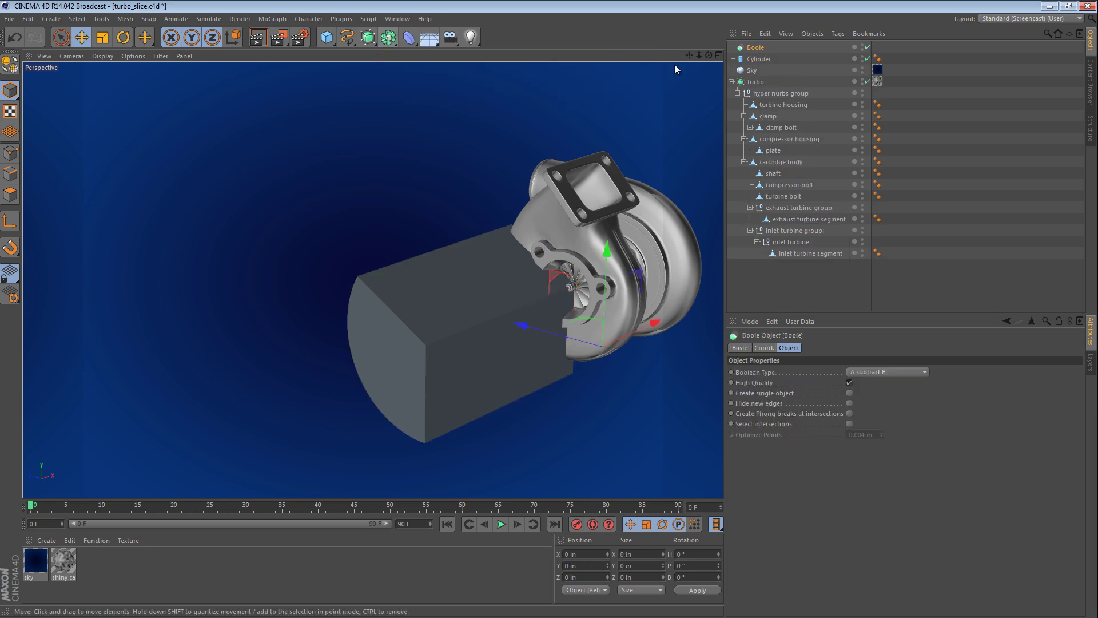
{"action": "left_click", "coordinate": [743, 84]}
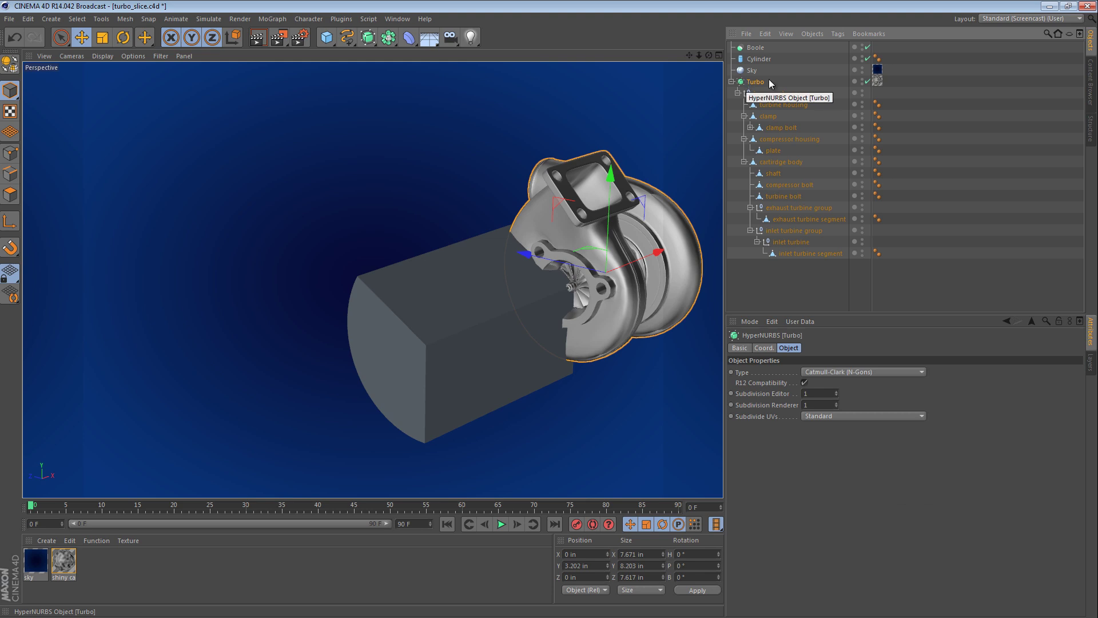
{"action": "left_click", "coordinate": [733, 81]}
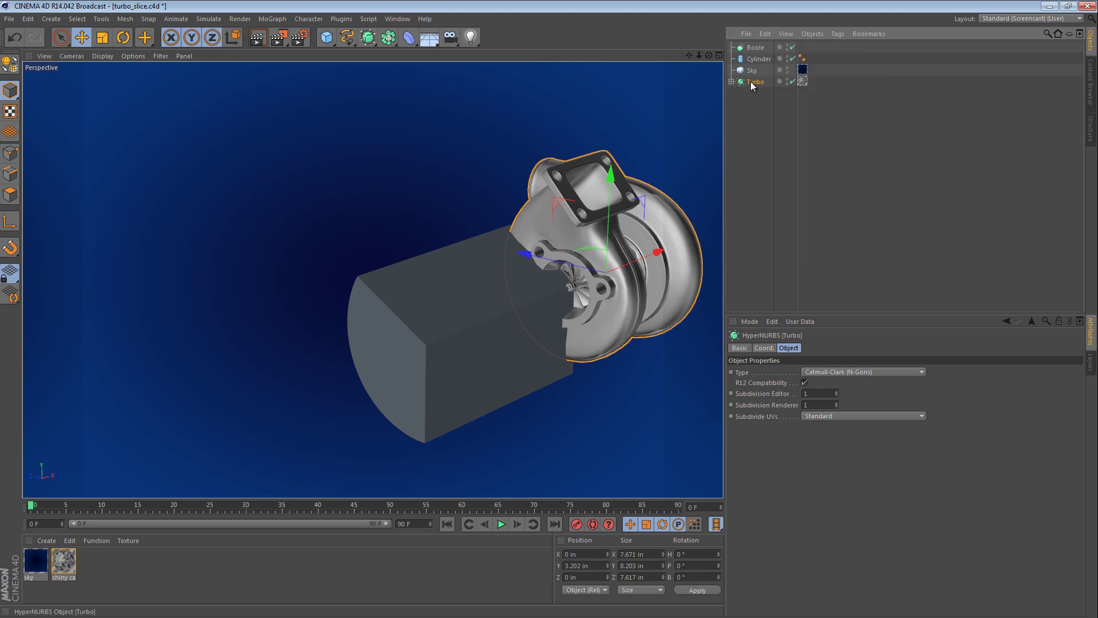
{"action": "left_click_drag", "start_coordinate": [751, 84], "coordinate": [749, 54]}
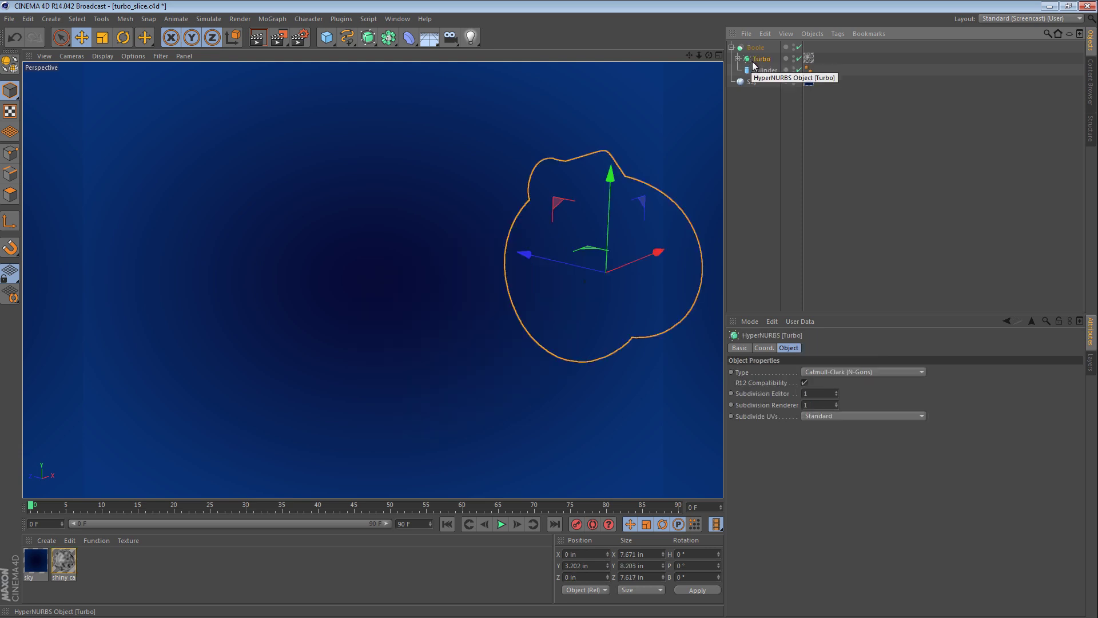
Step: Slide the cylinder along the turbo's axis to about X -7 in so it cuts only into the turbine housing
{"action": "left_click", "coordinate": [759, 70]}
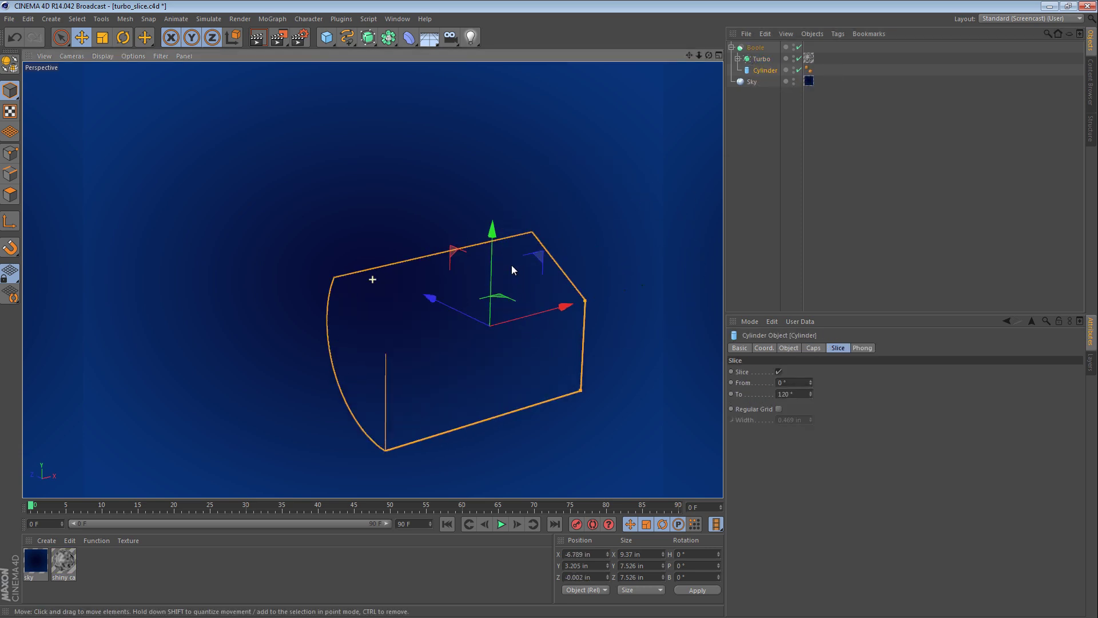
{"action": "mouse_move", "coordinate": [566, 309]}
{"action": "left_mouse_down"}
{"action": "mouse_move", "coordinate": [534, 310]}
{"action": "mouse_move", "coordinate": [559, 306]}
{"action": "left_mouse_up"}
{"action": "left_click_drag", "start_coordinate": [565, 263], "coordinate": [432, 278], "text": "alt"}
{"action": "right_click_drag", "start_coordinate": [432, 278], "coordinate": [558, 286], "text": "alt"}
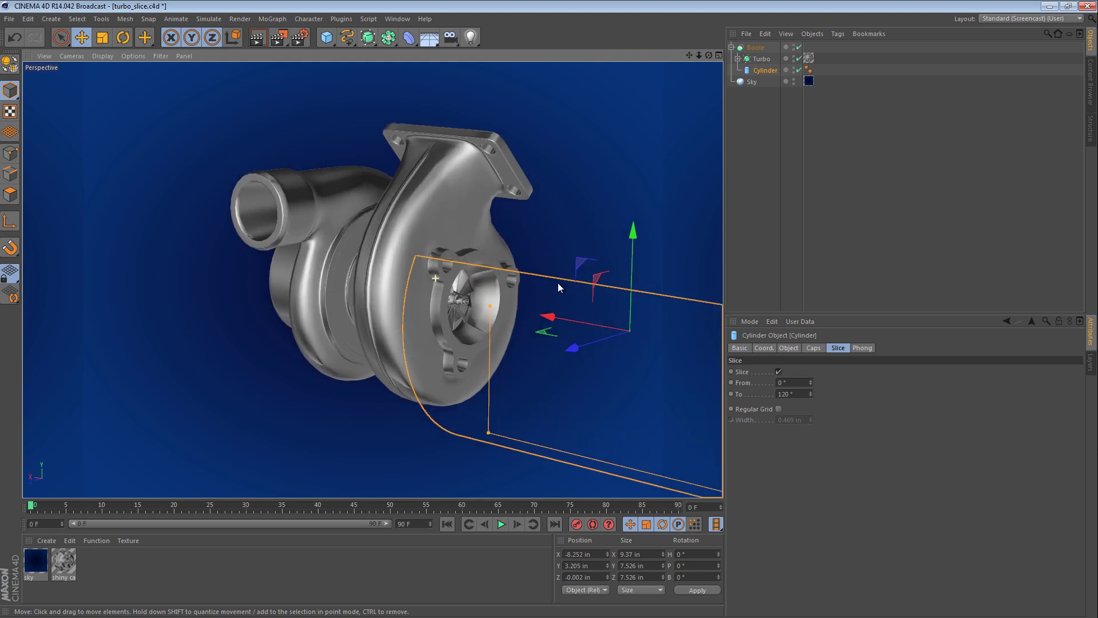
{"action": "left_click_drag", "start_coordinate": [552, 318], "coordinate": [521, 323]}
Step: Examine the cut through the turbine housing, turbine wheel and shaft end up close and from several angles
{"action": "left_click_drag", "start_coordinate": [403, 318], "coordinate": [537, 315], "text": "alt"}
{"action": "scroll", "coordinate": [547, 305], "scroll_direction": "up", "scroll_amount": 5}
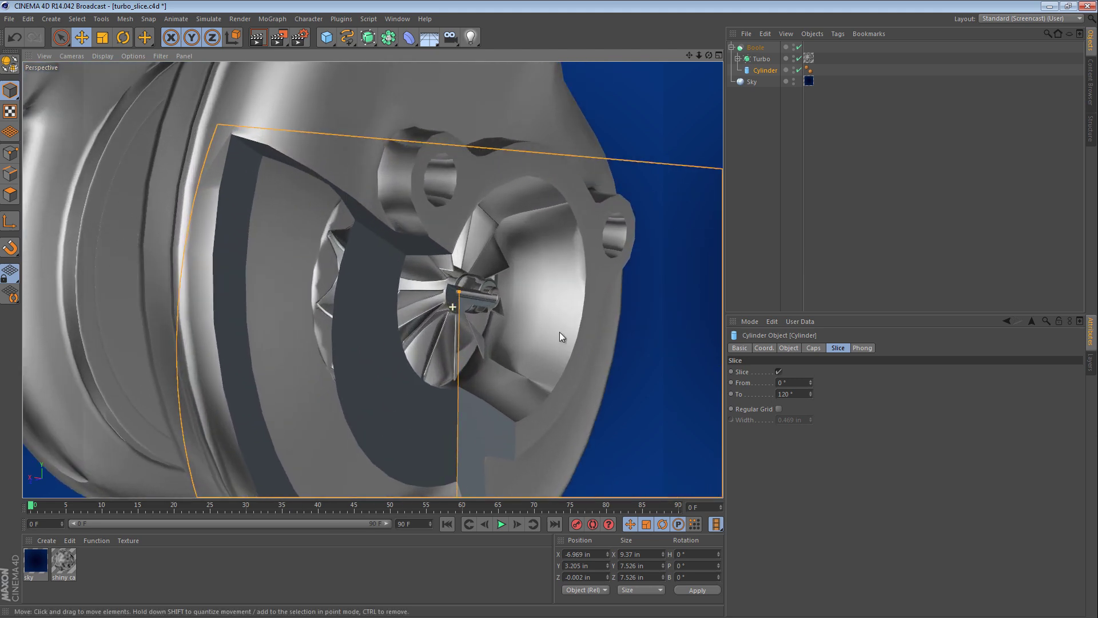
{"action": "scroll", "coordinate": [552, 333], "scroll_direction": "up", "scroll_amount": 8}
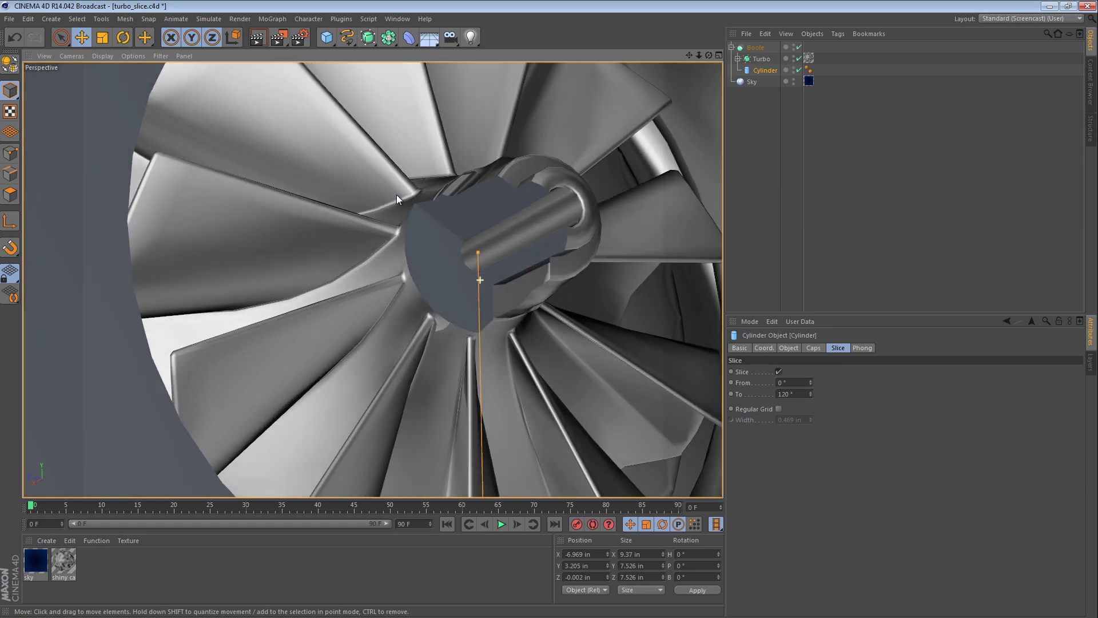
{"action": "left_click_drag", "start_coordinate": [396, 199], "coordinate": [503, 261], "text": "alt"}
{"action": "right_click_drag", "start_coordinate": [503, 261], "coordinate": [42, 255], "text": "alt"}
{"action": "left_click_drag", "start_coordinate": [42, 255], "coordinate": [543, 332], "text": "alt"}
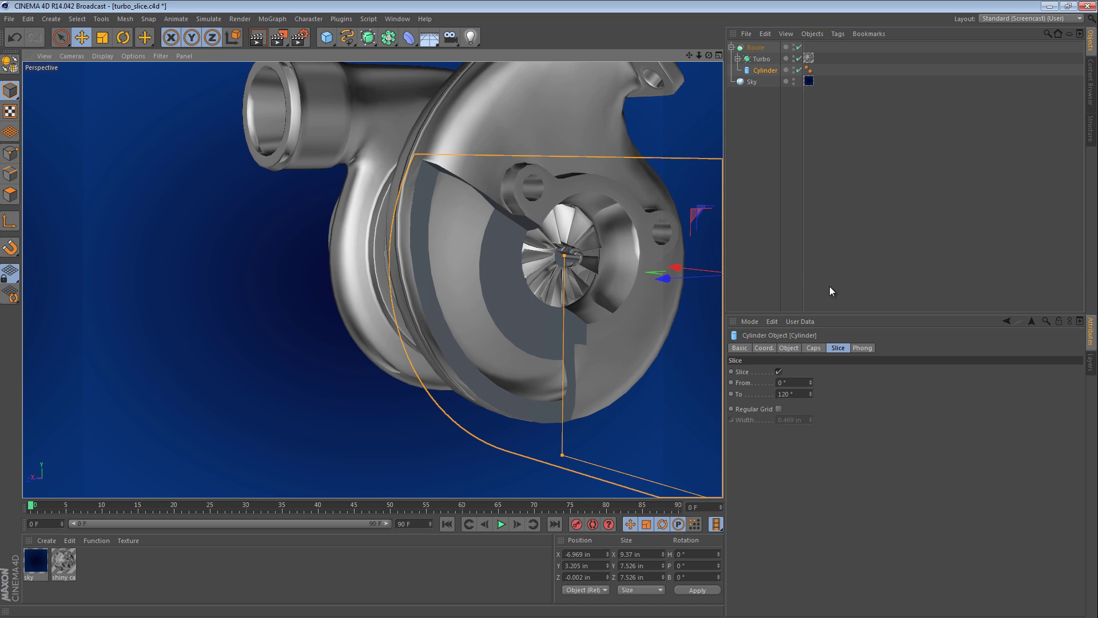
{"action": "left_click_drag", "start_coordinate": [658, 268], "coordinate": [524, 255], "text": "alt"}
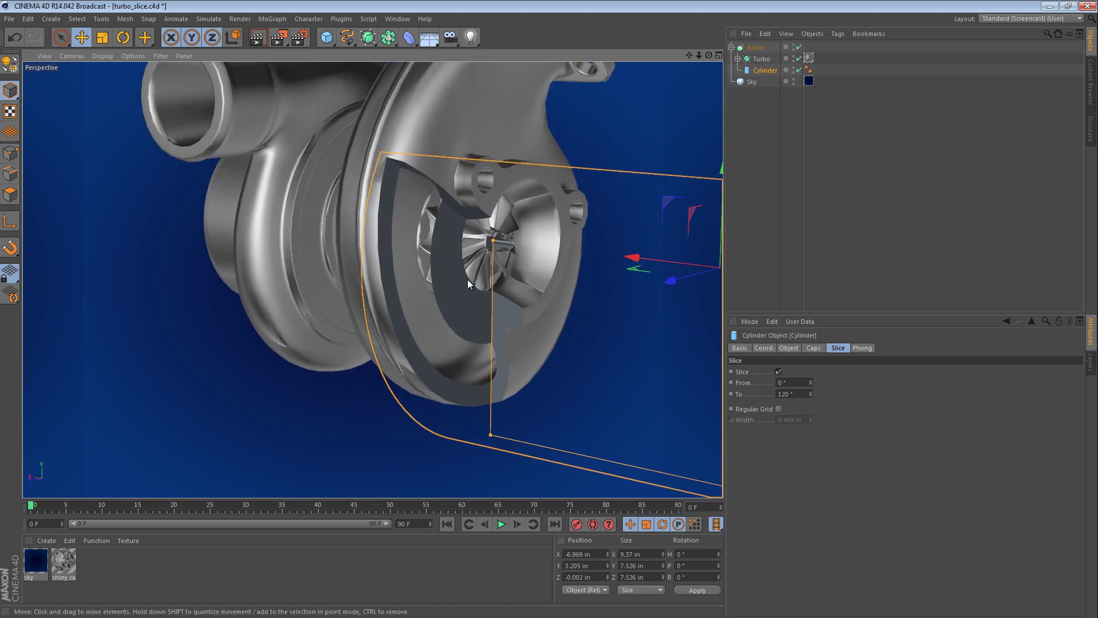
{"action": "scroll", "coordinate": [468, 280], "scroll_direction": "down", "scroll_amount": 3}
{"action": "left_click_drag", "start_coordinate": [460, 232], "coordinate": [478, 256], "text": "alt"}
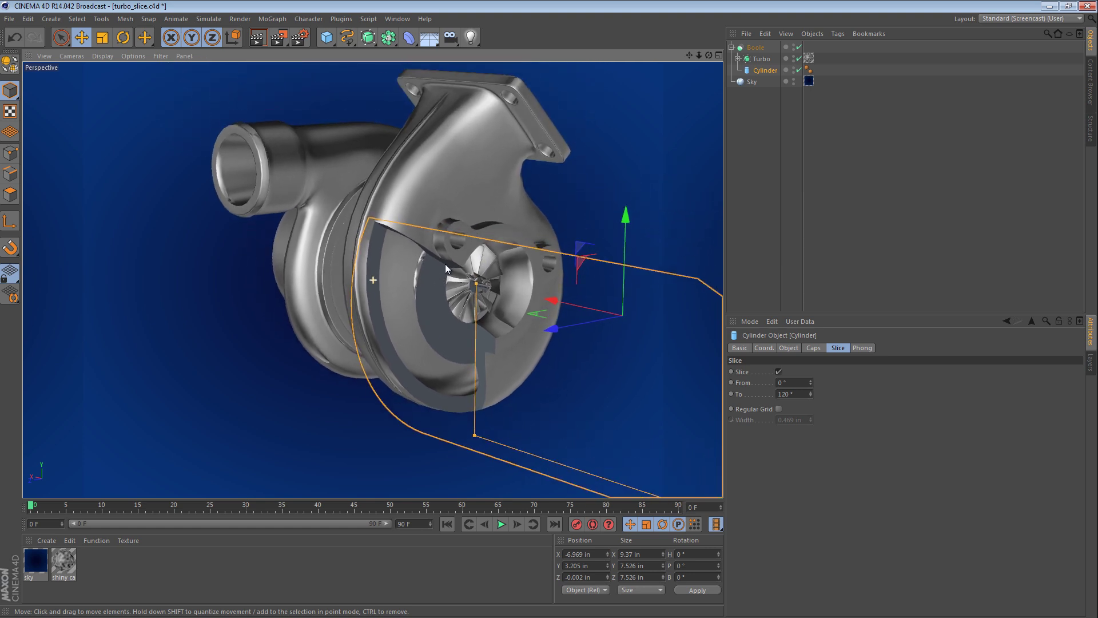
{"action": "left_click_drag", "start_coordinate": [448, 146], "coordinate": [445, 199], "text": "alt"}
{"action": "left_click", "coordinate": [445, 199]}
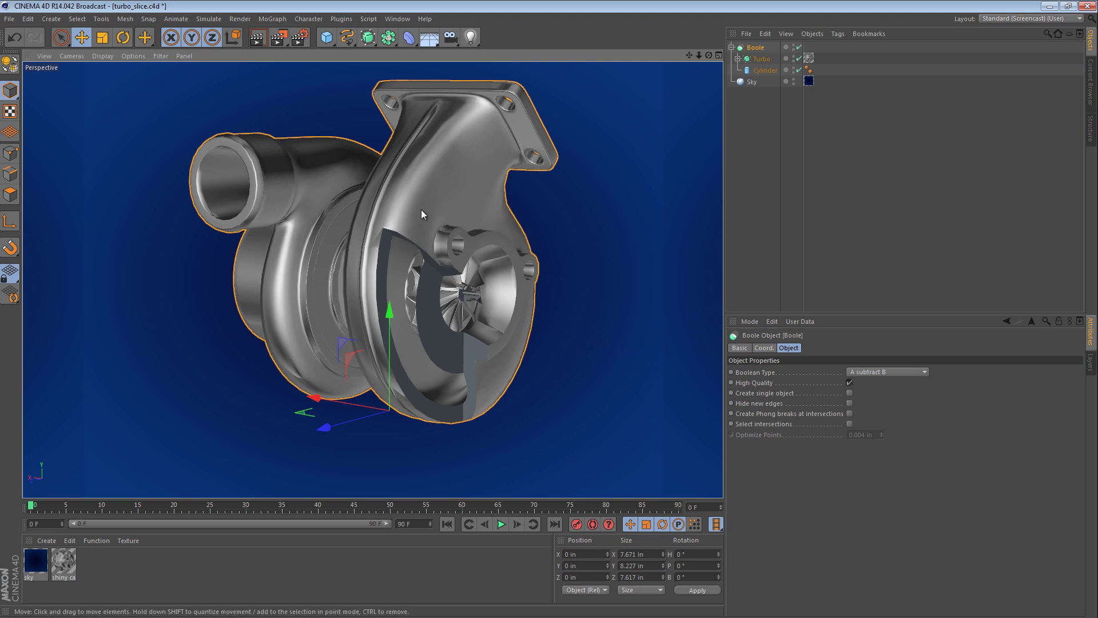
{"action": "left_click", "coordinate": [782, 110]}
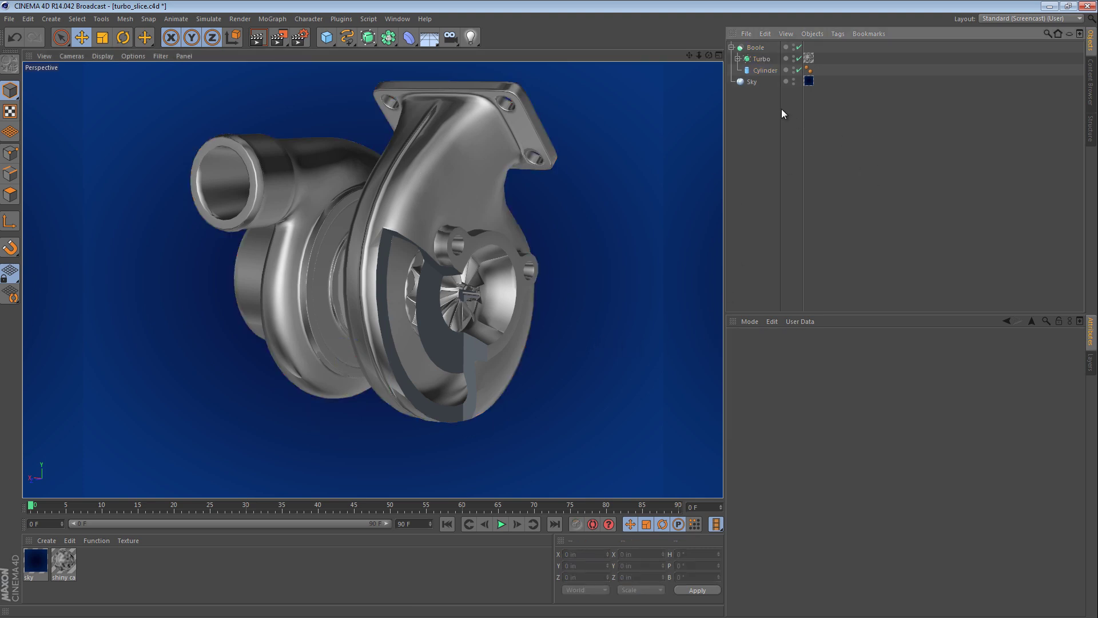
Step: Duplicate Turbo outside the Boole and delete the turbine housing from the copy
{"action": "left_click", "coordinate": [763, 59]}
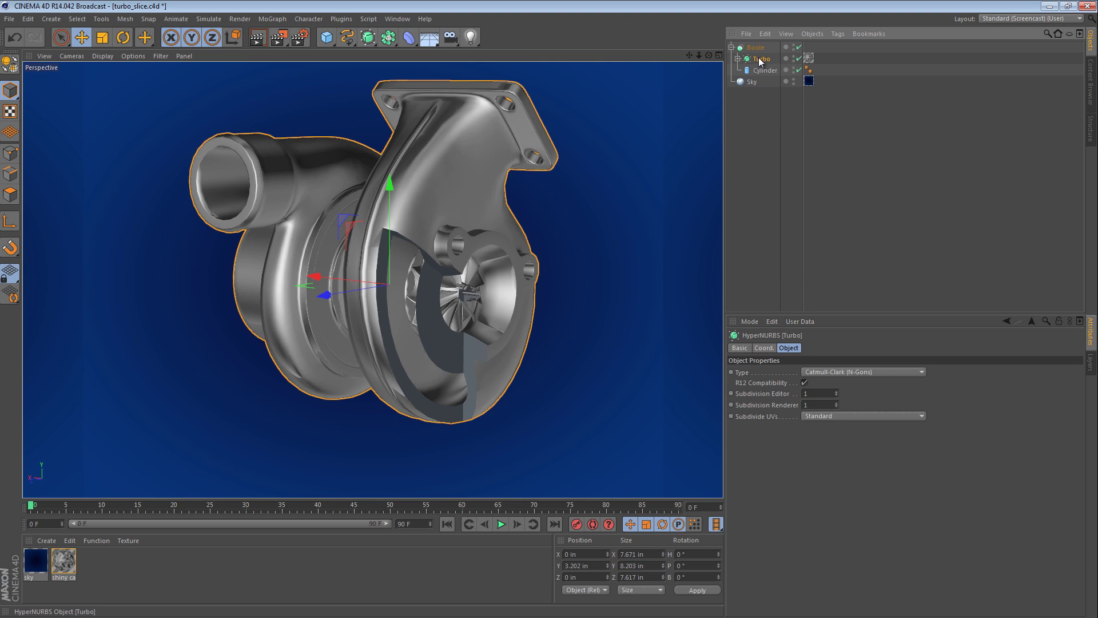
{"action": "left_click_drag", "start_coordinate": [760, 114], "coordinate": [761, 116], "text": "ctrl"}
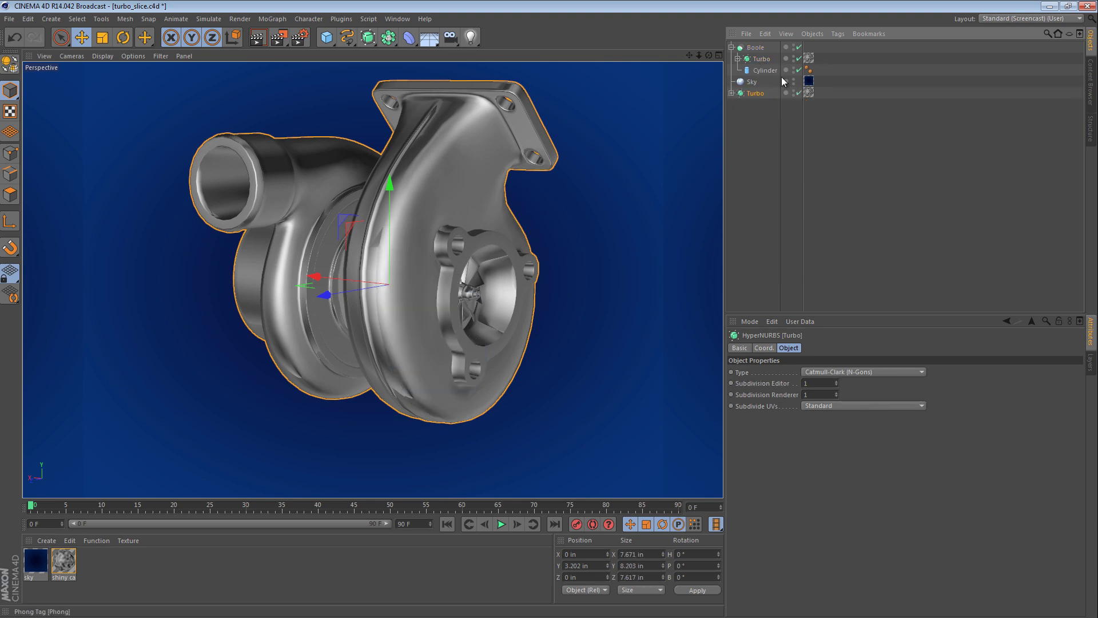
{"action": "left_click", "coordinate": [731, 93]}
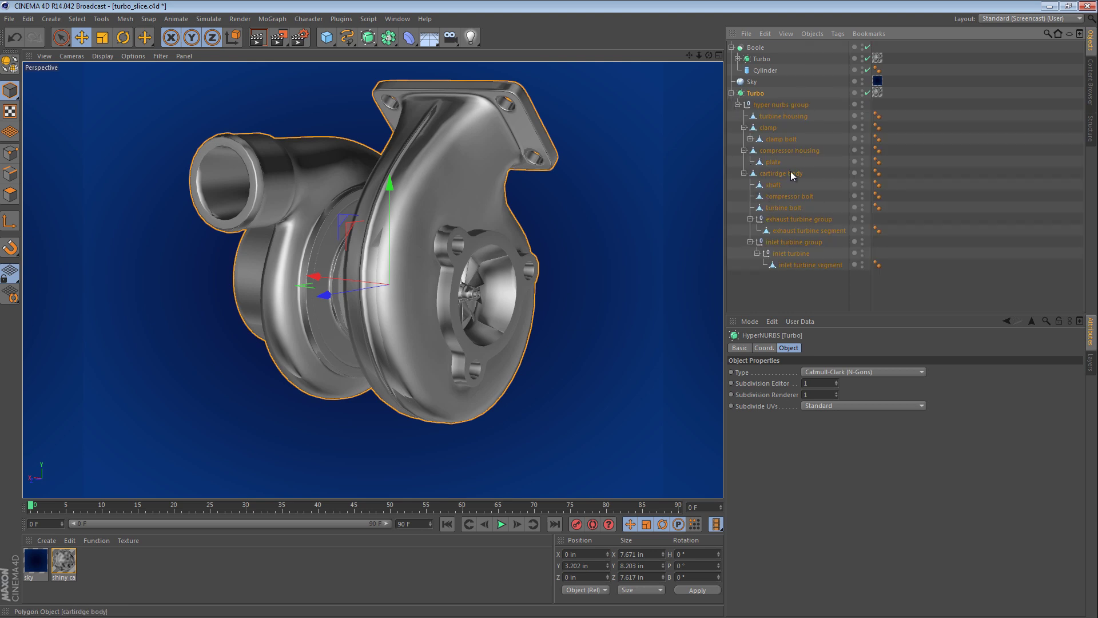
{"action": "left_click", "coordinate": [775, 118]}
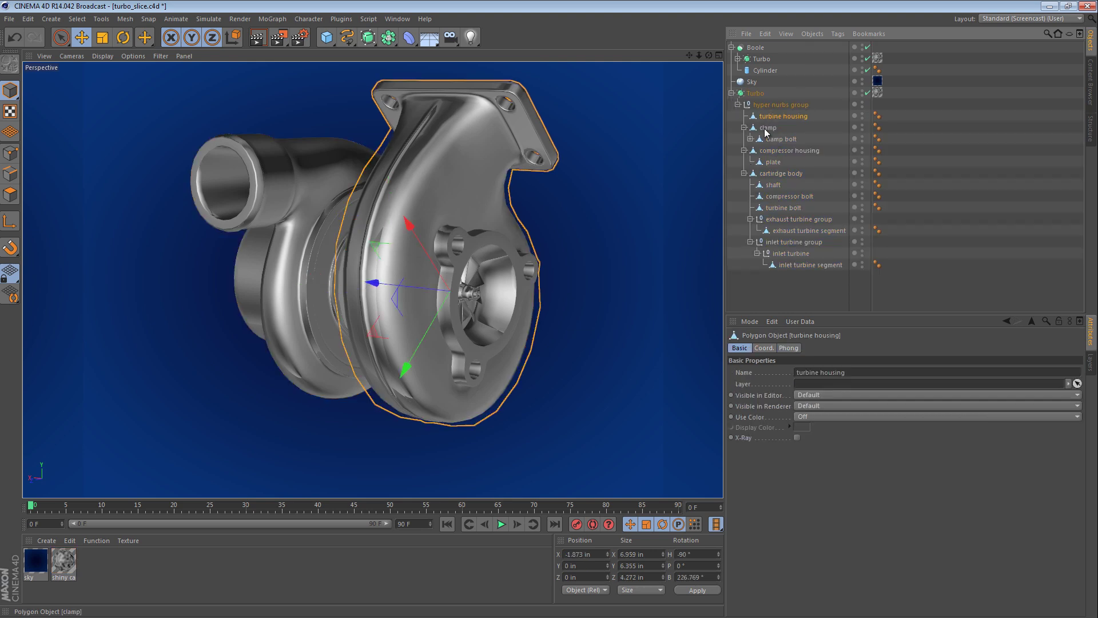
{"action": "key", "text": "Delete"}
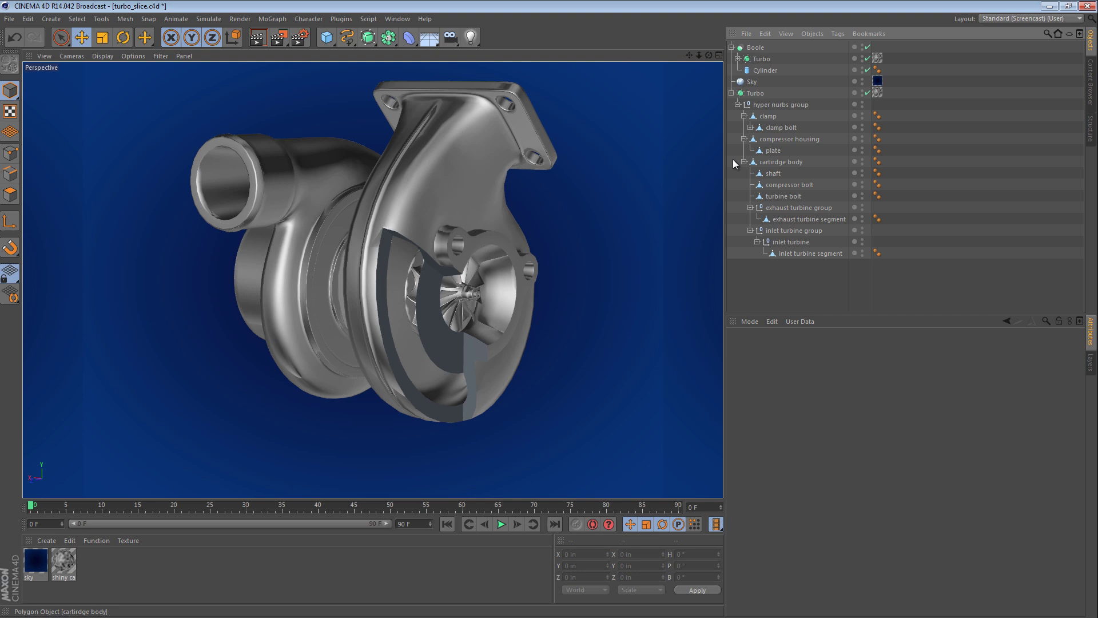
{"action": "left_click", "coordinate": [731, 93]}
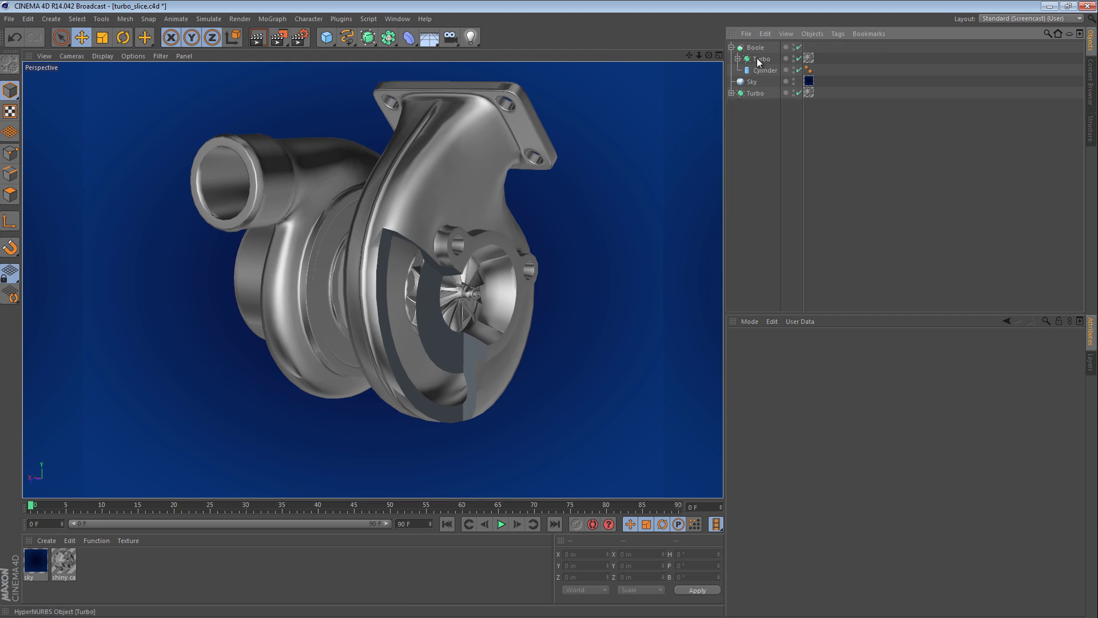
Step: Delete the clamp, compressor housing and cartridge body from the Turbo inside the Boole, keeping only the turbine housing
{"action": "left_click", "coordinate": [762, 59]}
{"action": "left_click", "coordinate": [738, 59]}
{"action": "left_click", "coordinate": [786, 83]}
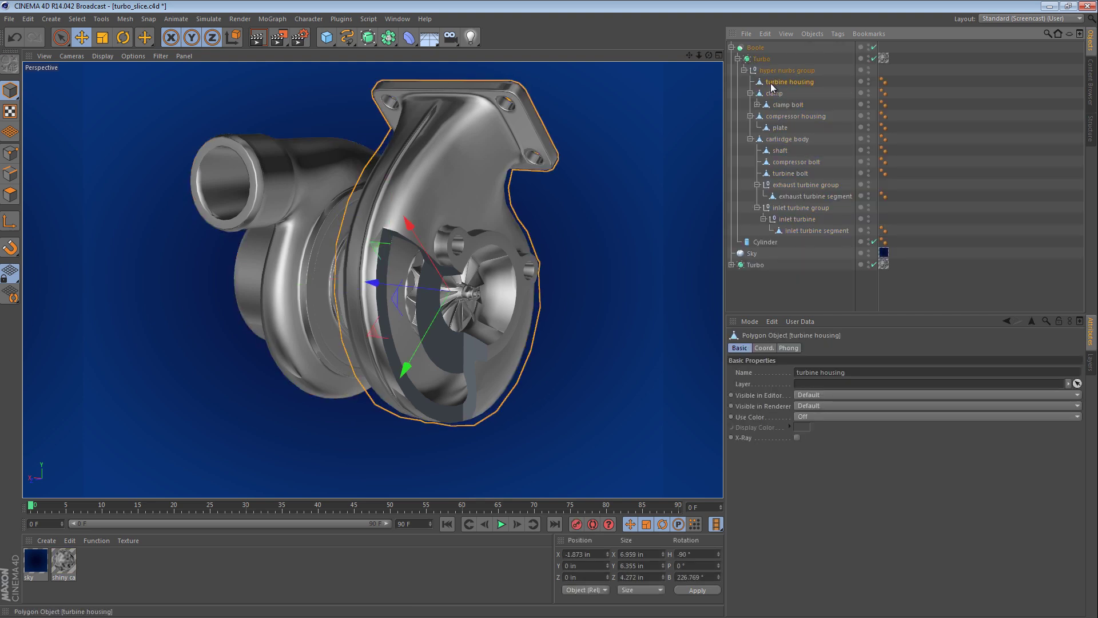
{"action": "left_click", "coordinate": [751, 93]}
{"action": "left_click", "coordinate": [750, 104]}
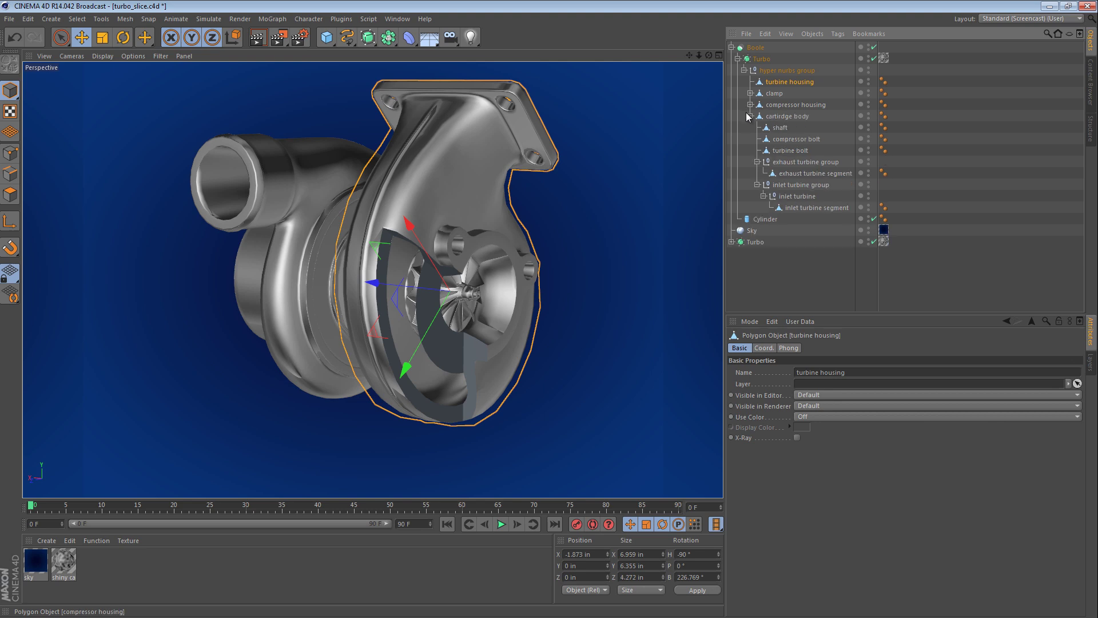
{"action": "left_click", "coordinate": [751, 116]}
{"action": "left_click", "coordinate": [778, 115]}
{"action": "left_click", "coordinate": [775, 93], "text": "shift"}
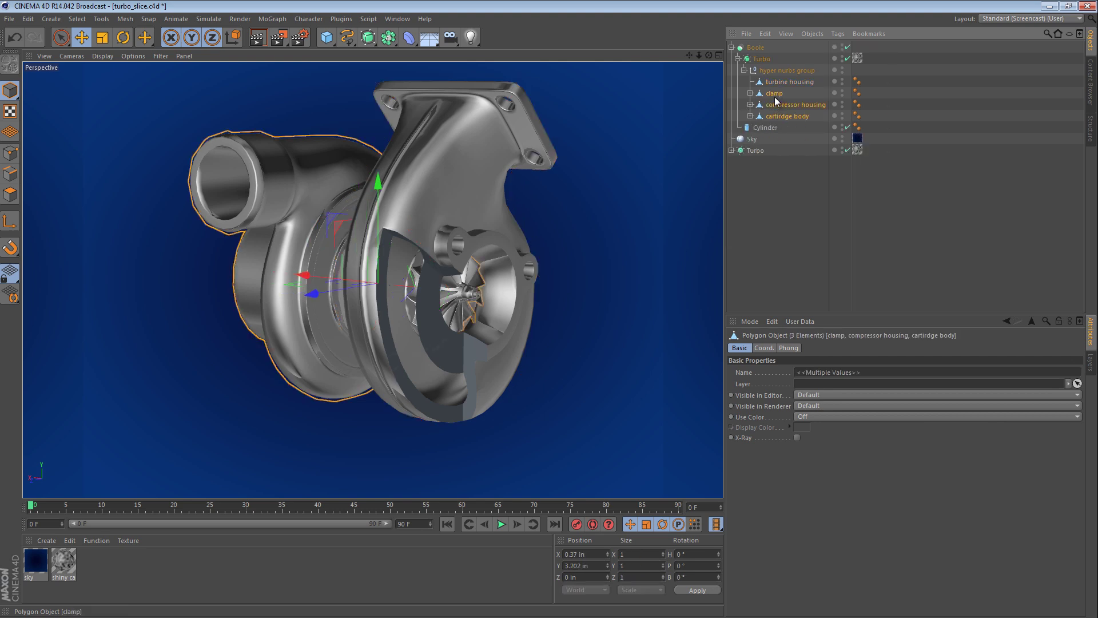
{"action": "key", "text": "Delete"}
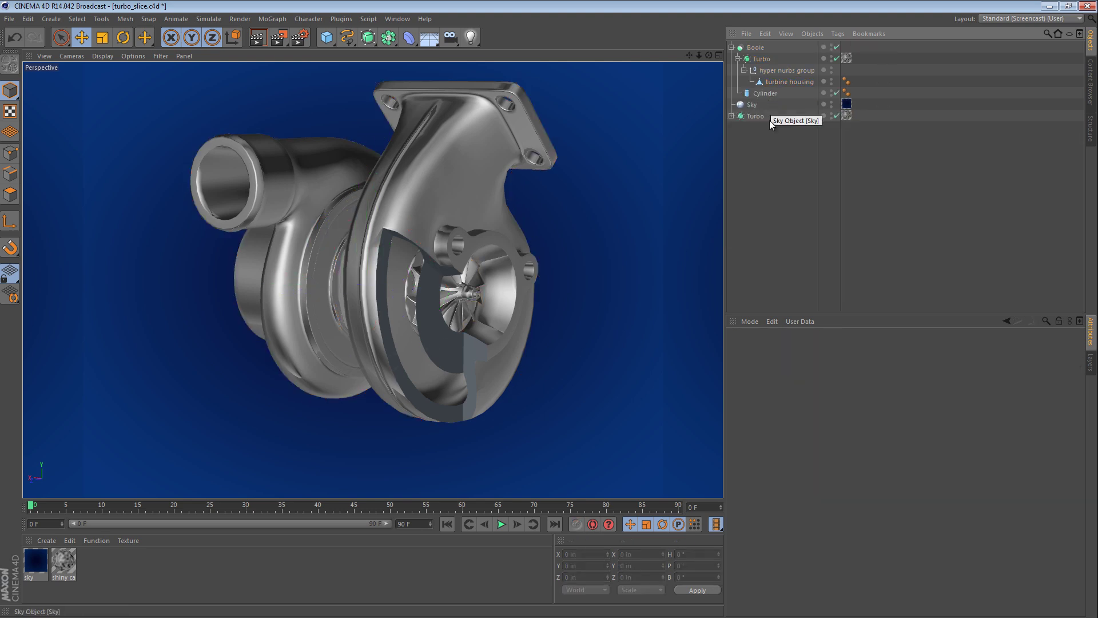
Step: Try moving the Boole's Turbo and the separate Turbo copy apart one after the other, undoing each move
{"action": "left_click", "coordinate": [765, 60]}
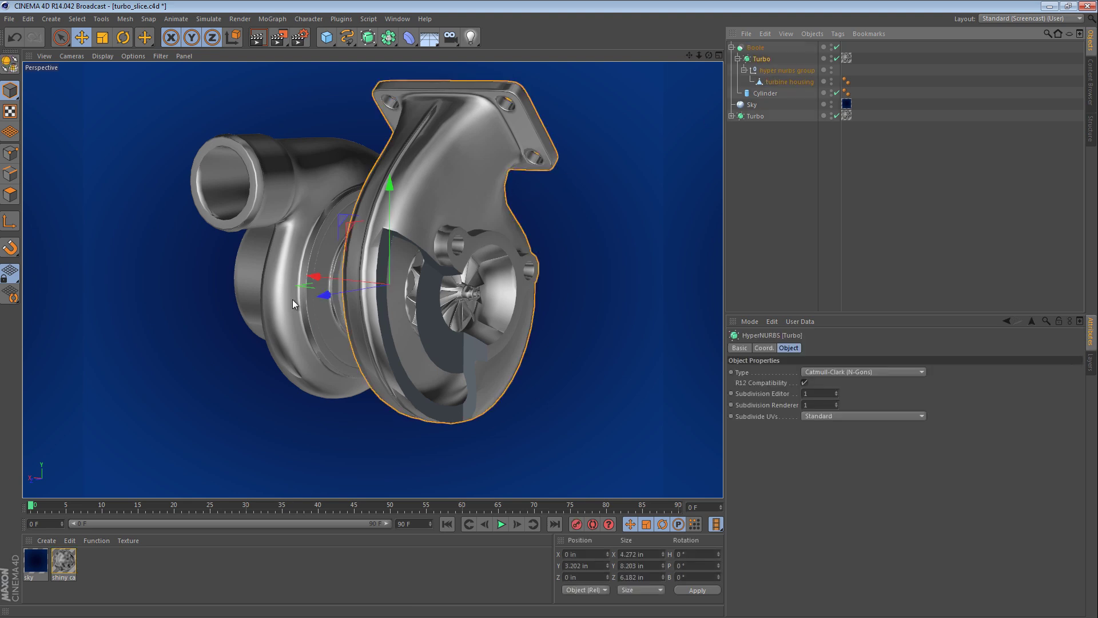
{"action": "left_click_drag", "start_coordinate": [320, 278], "coordinate": [551, 251]}
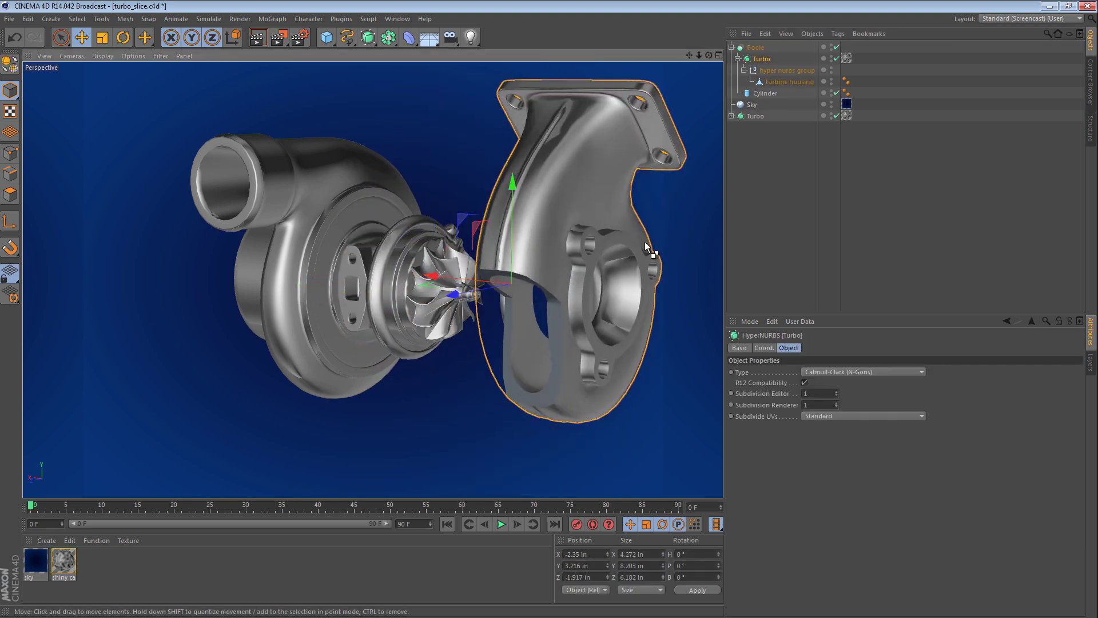
{"action": "key", "text": "ctrl+z"}
{"action": "left_click", "coordinate": [764, 115]}
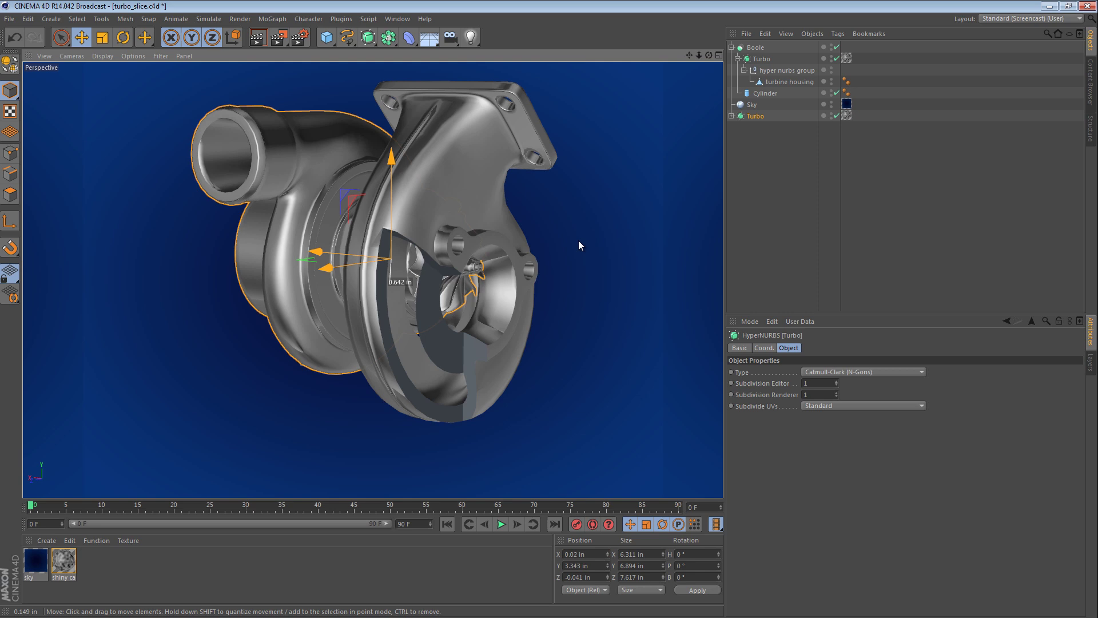
{"action": "left_click_drag", "start_coordinate": [579, 240], "coordinate": [469, 267]}
{"action": "key", "text": "ctrl+z"}
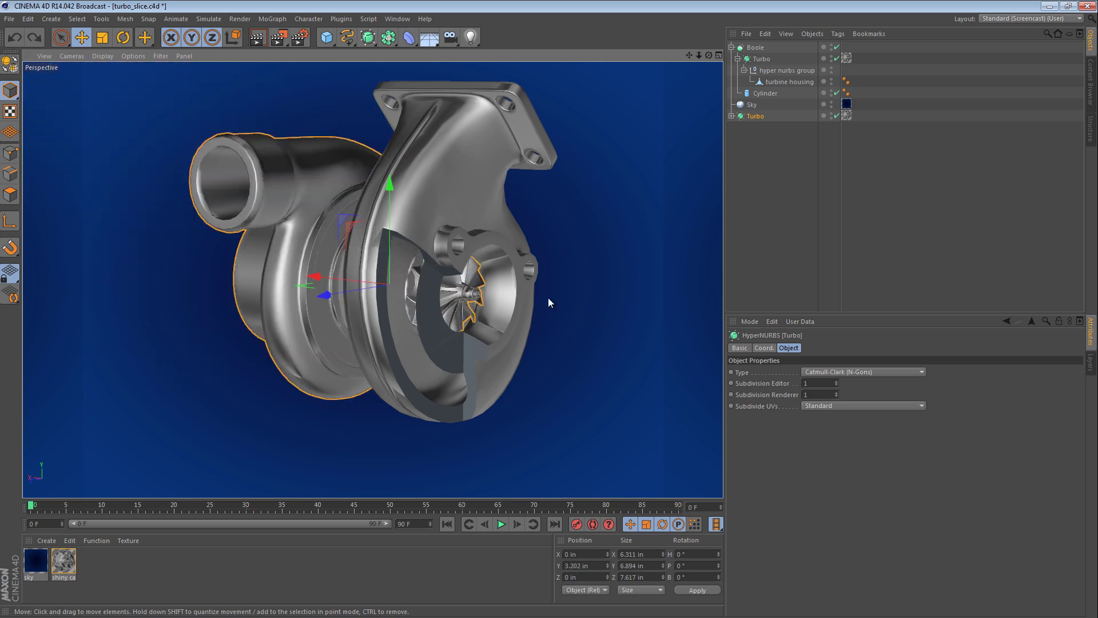
Step: Slide the cylinder farther into the turbine housing along the turbo's axis to about X -6 in
{"action": "left_click", "coordinate": [781, 143]}
{"action": "left_click", "coordinate": [766, 93]}
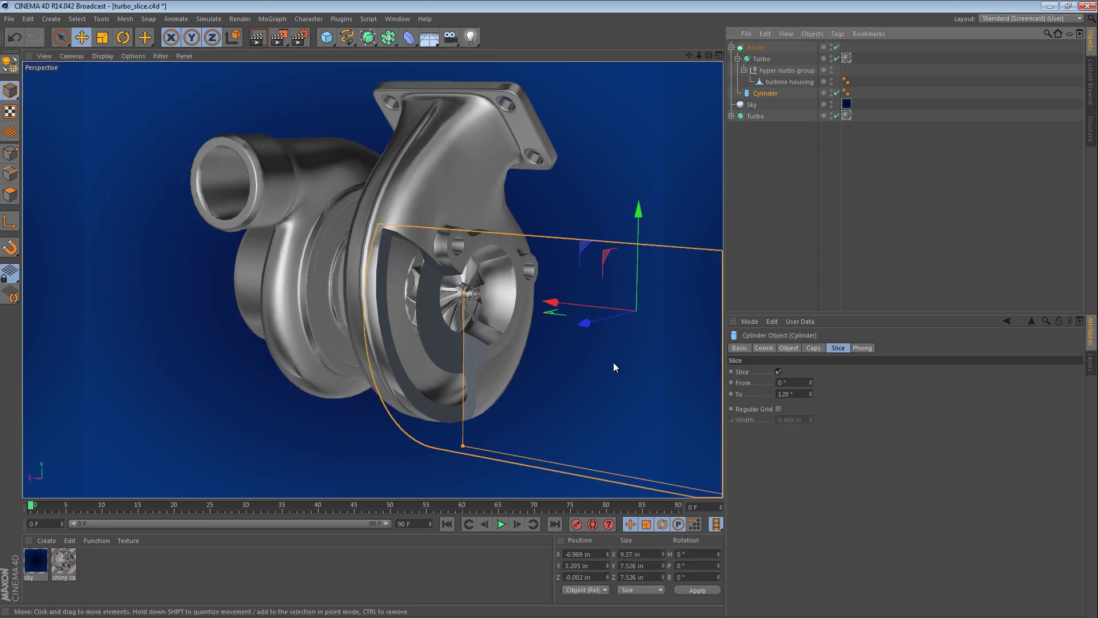
{"action": "mouse_move", "coordinate": [558, 304]}
{"action": "left_mouse_down"}
{"action": "mouse_move", "coordinate": [512, 304]}
{"action": "mouse_move", "coordinate": [589, 311]}
{"action": "mouse_move", "coordinate": [520, 298]}
{"action": "mouse_move", "coordinate": [470, 303]}
{"action": "mouse_move", "coordinate": [549, 304]}
{"action": "mouse_move", "coordinate": [491, 299]}
{"action": "mouse_move", "coordinate": [516, 299]}
{"action": "left_mouse_up"}
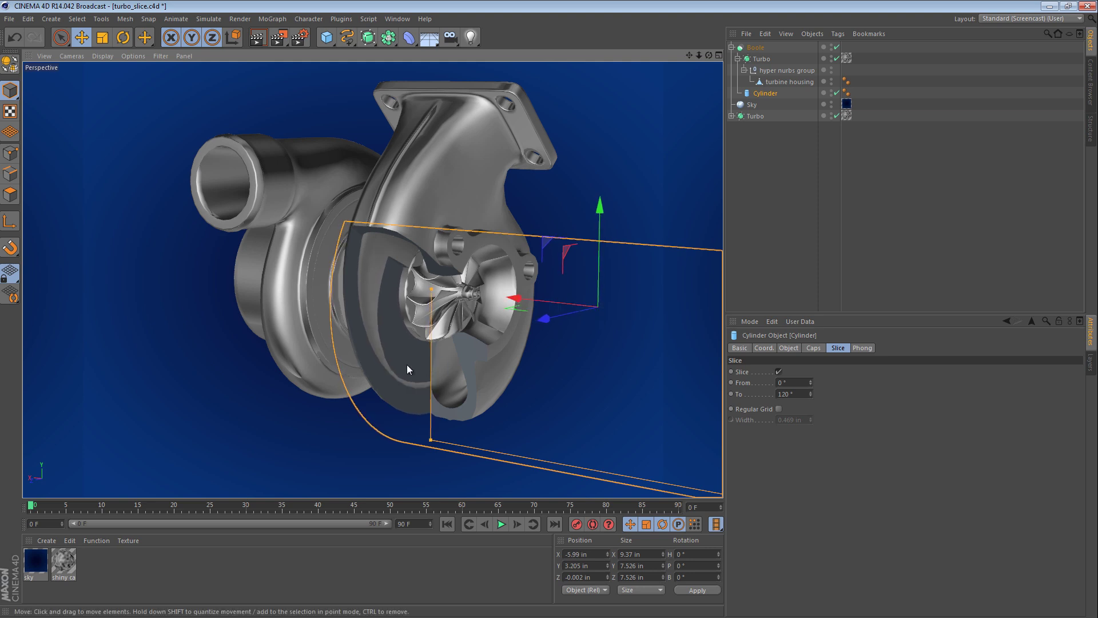
{"action": "left_click_drag", "start_coordinate": [406, 365], "coordinate": [451, 401], "text": "alt"}
{"action": "left_click_drag", "start_coordinate": [411, 316], "coordinate": [485, 356], "text": "alt"}
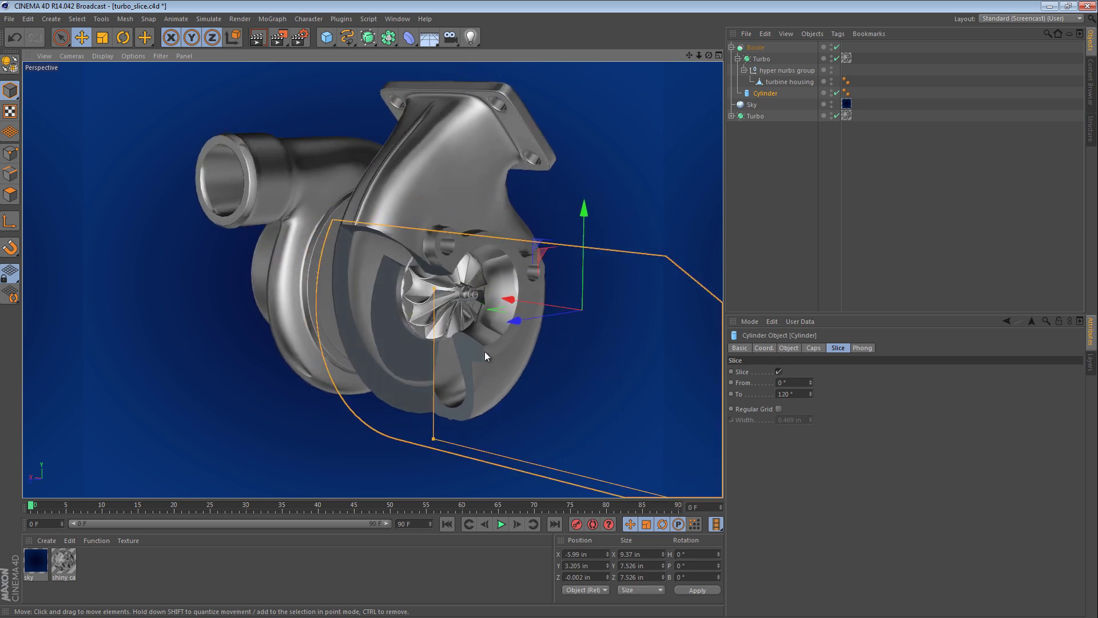
{"action": "left_click_drag", "start_coordinate": [508, 302], "coordinate": [705, 205]}
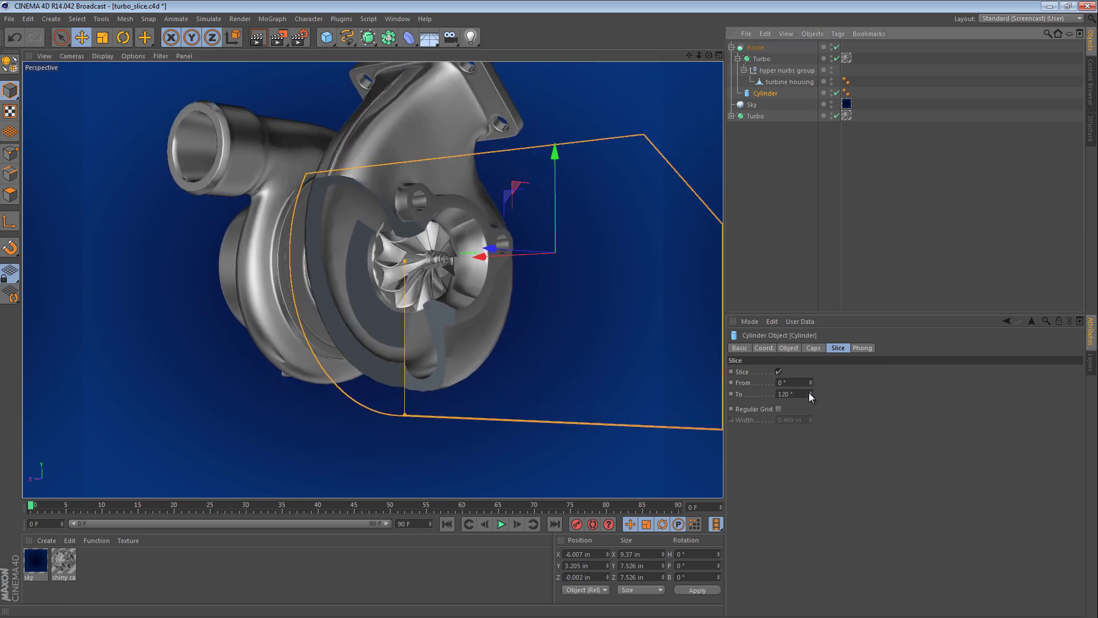
Step: Try adjusting the end angle of the cylinder's slice and undo the change
{"action": "mouse_move", "coordinate": [809, 392]}
{"action": "left_mouse_down"}
{"action": "mouse_move", "coordinate": [814, 417]}
{"action": "mouse_move", "coordinate": [815, 366]}
{"action": "mouse_move", "coordinate": [810, 395]}
{"action": "left_mouse_up"}
{"action": "key", "text": "ctrl+z"}
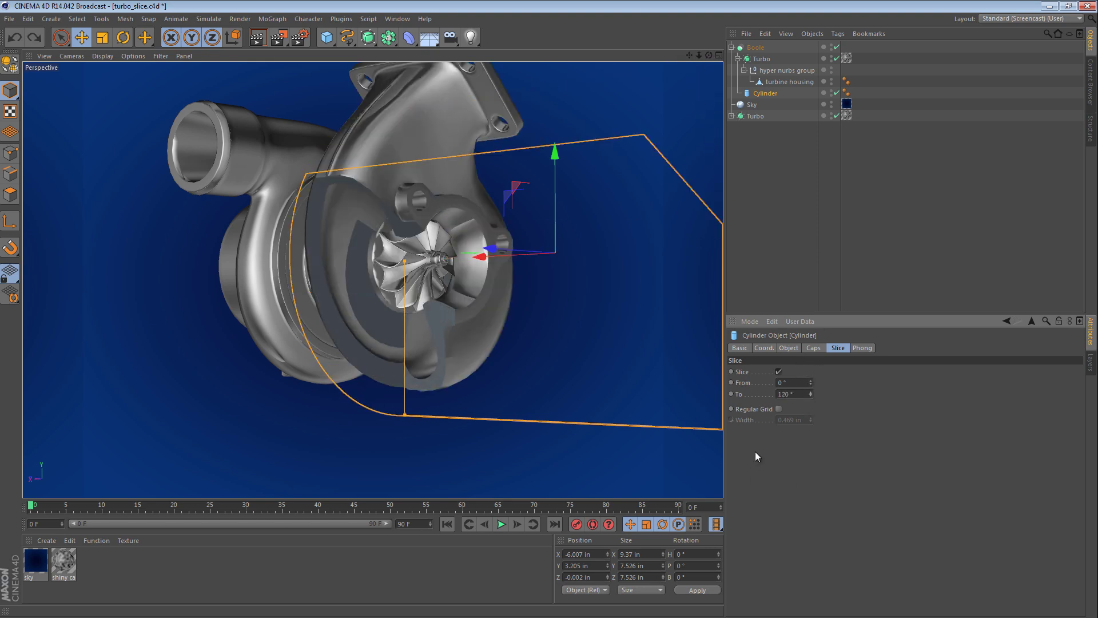
{"action": "left_click_drag", "start_coordinate": [504, 335], "coordinate": [320, 430], "text": "alt"}
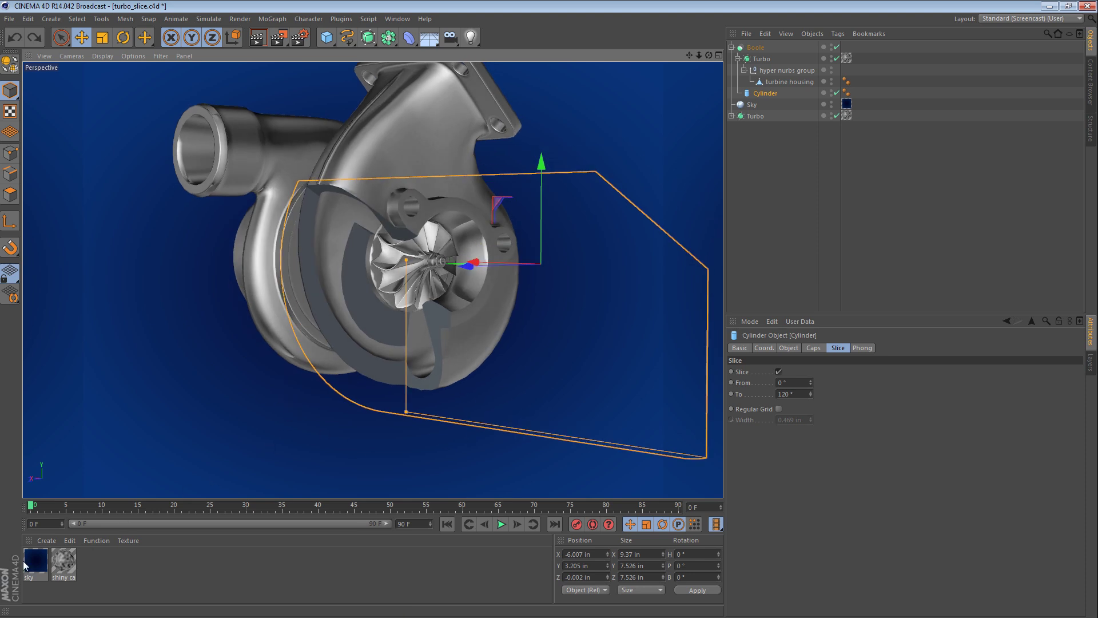
Step: Create a red material with saturation 82% and value 65%, and apply it to the Cylinder to colour the cut faces
{"action": "left_click", "coordinate": [39, 542]}
{"action": "left_click", "coordinate": [43, 552]}
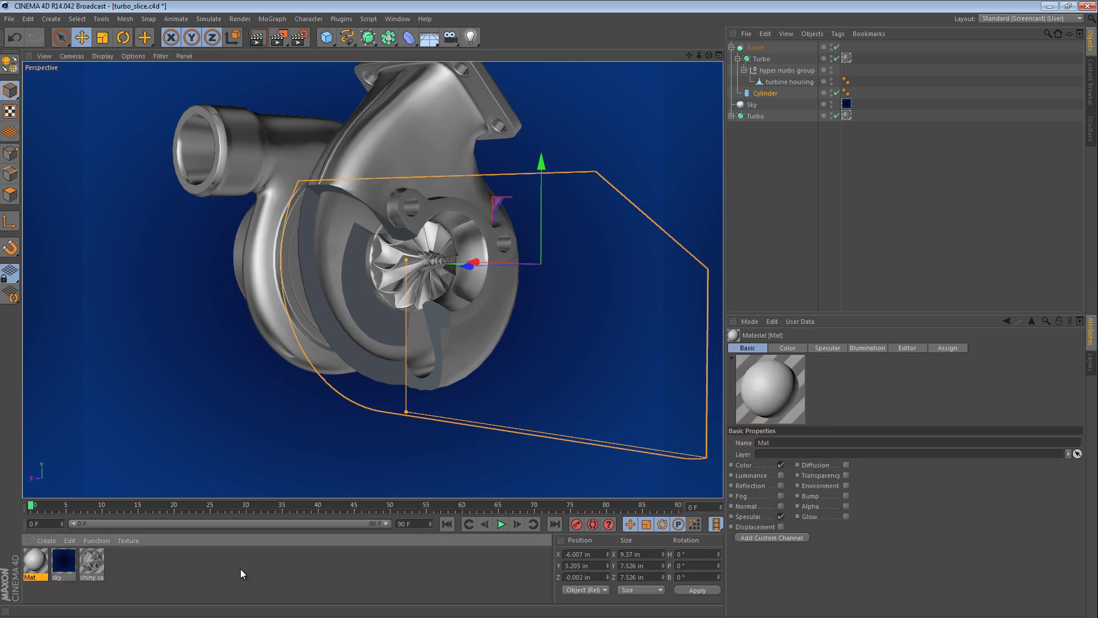
{"action": "left_click", "coordinate": [785, 349]}
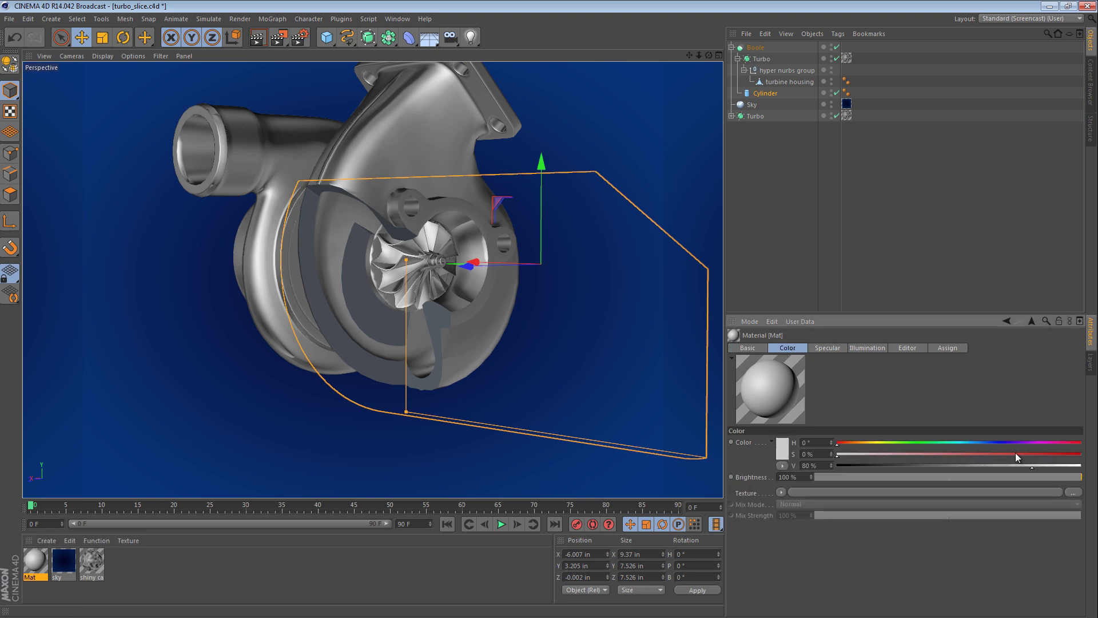
{"action": "left_click_drag", "start_coordinate": [1032, 463], "coordinate": [1008, 466]}
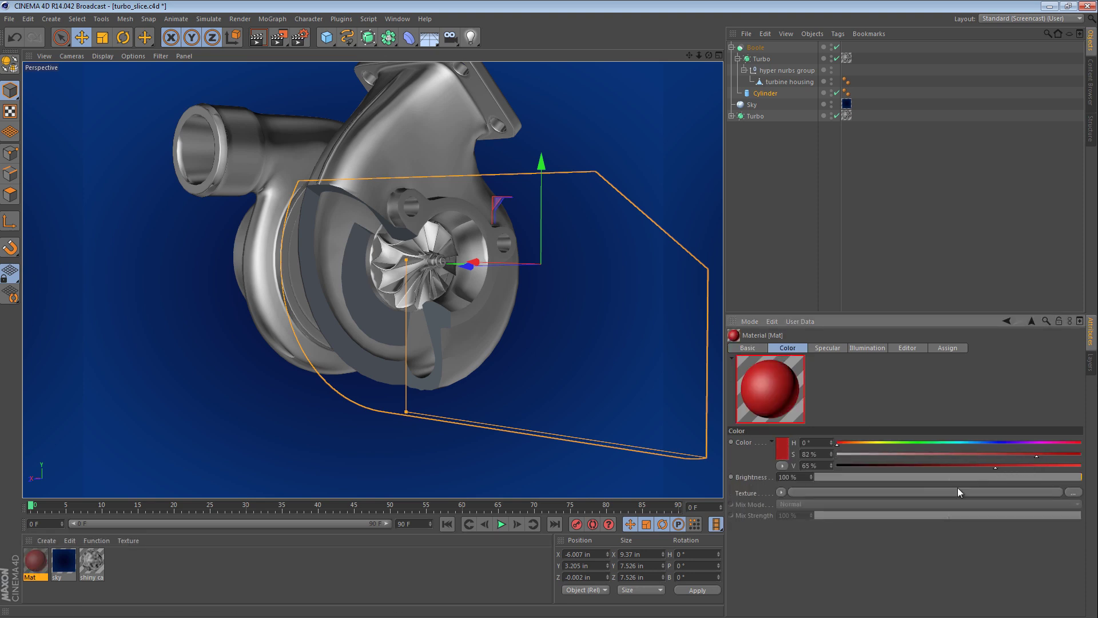
{"action": "left_click", "coordinate": [39, 564]}
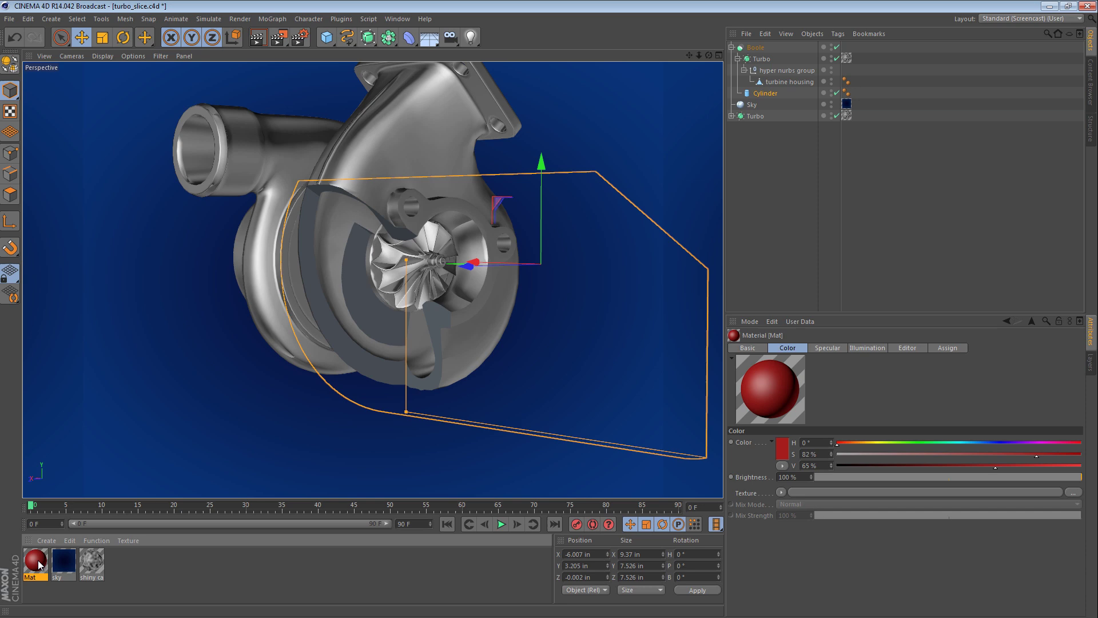
{"action": "left_click_drag", "start_coordinate": [765, 93], "coordinate": [765, 94]}
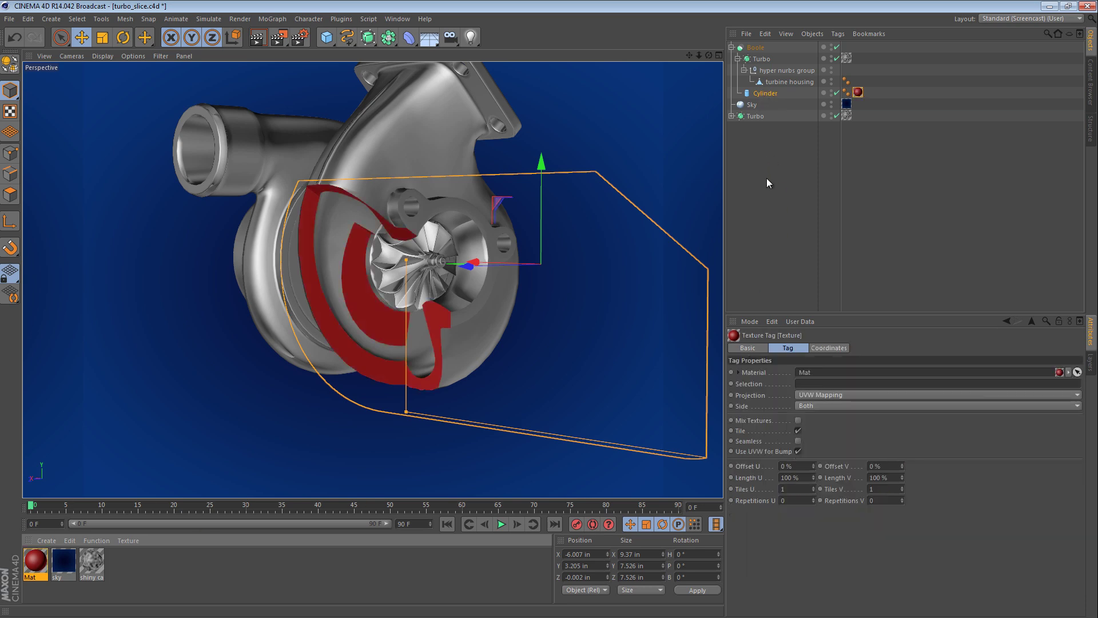
Step: Rotate the cylinder about the turbo's axis to a pitch of about 49.7°
{"action": "mouse_move", "coordinate": [458, 269]}
{"action": "left_mouse_down", "text": "alt"}
{"action": "mouse_move", "coordinate": [296, 266]}
{"action": "mouse_move", "coordinate": [489, 258]}
{"action": "mouse_move", "coordinate": [518, 177]}
{"action": "mouse_move", "coordinate": [499, 187]}
{"action": "mouse_move", "coordinate": [506, 239]}
{"action": "mouse_move", "coordinate": [373, 258]}
{"action": "mouse_move", "coordinate": [304, 304]}
{"action": "mouse_move", "coordinate": [380, 331]}
{"action": "mouse_move", "coordinate": [467, 288]}
{"action": "left_mouse_up", "text": "alt"}
{"action": "key", "text": "r"}
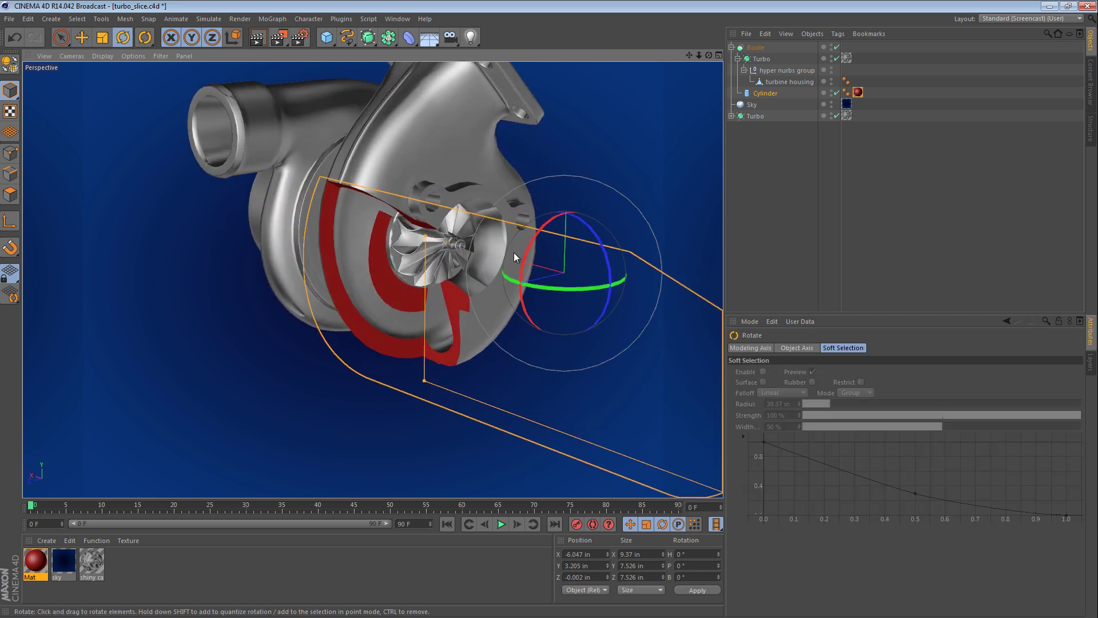
{"action": "left_click_drag", "start_coordinate": [514, 253], "coordinate": [464, 211]}
Step: Enlarge the cylinder's diameter to about 10.1 in and slide it along the turbo's axis to about X -6.17 in
{"action": "left_click_drag", "start_coordinate": [326, 340], "coordinate": [326, 345]}
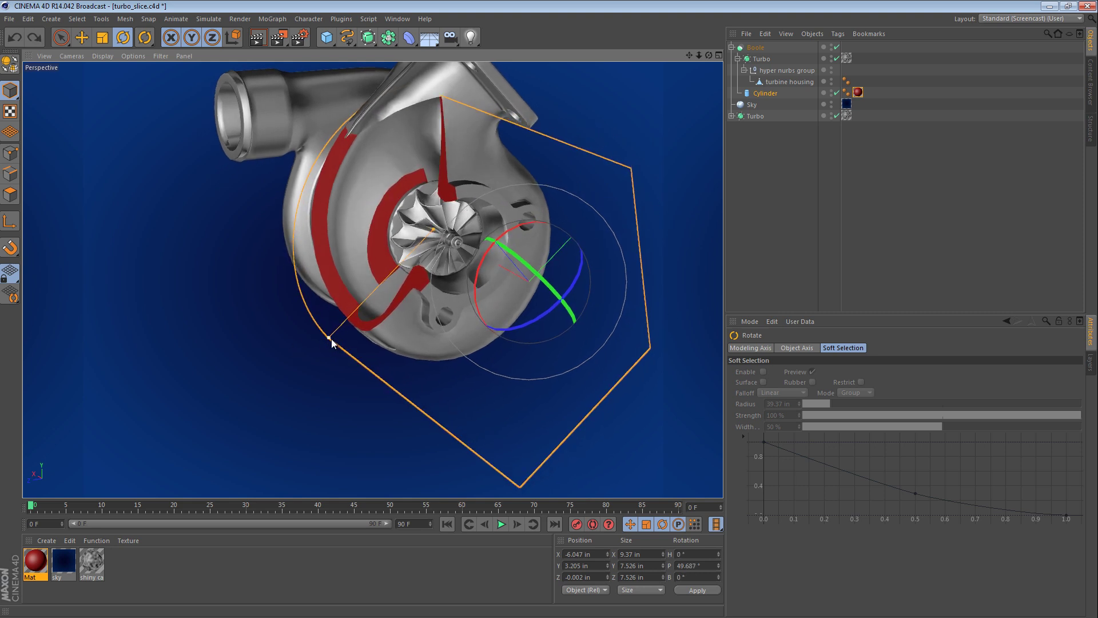
{"action": "key", "text": "ctrl+z"}
{"action": "left_click_drag", "start_coordinate": [325, 348], "coordinate": [297, 377]}
{"action": "left_click_drag", "start_coordinate": [362, 338], "coordinate": [290, 459], "text": "alt"}
{"action": "key", "text": "e"}
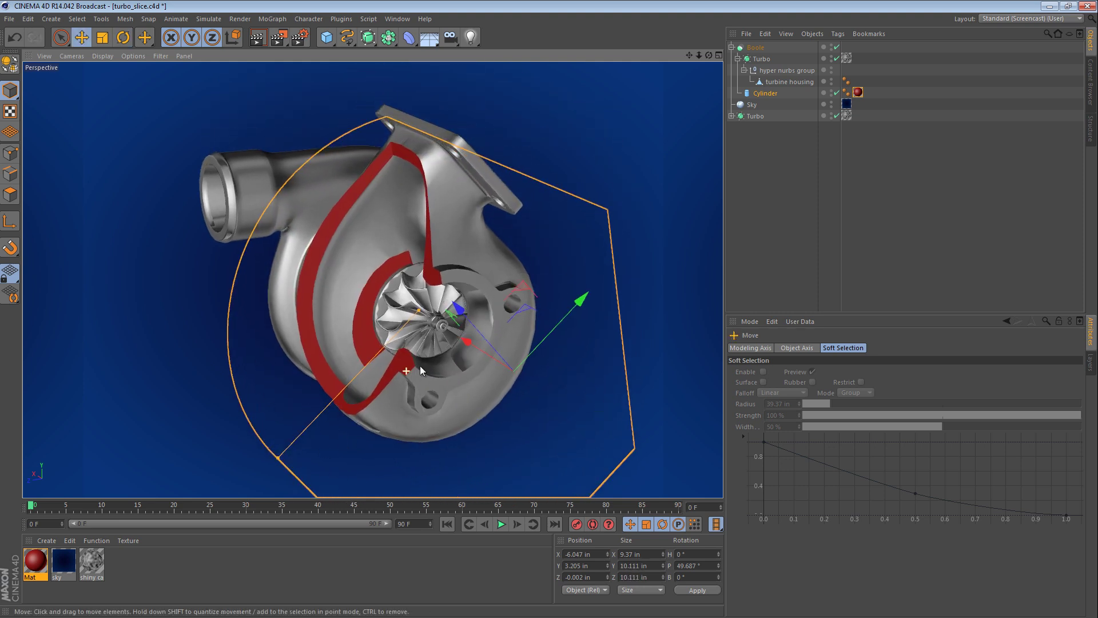
{"action": "left_click_drag", "start_coordinate": [420, 365], "coordinate": [515, 311], "text": "alt"}
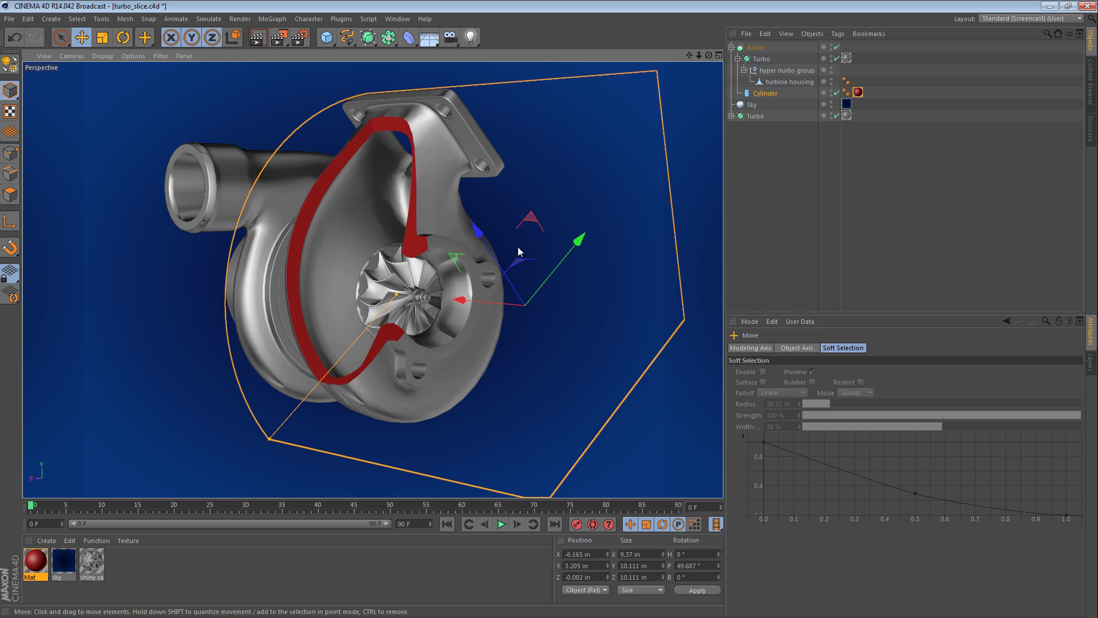
Step: Rotate the cylinder to a pitch of about 44.4° to reposition the cut in the turbine housing
{"action": "key", "text": "r"}
{"action": "left_click_drag", "start_coordinate": [486, 274], "coordinate": [483, 280]}
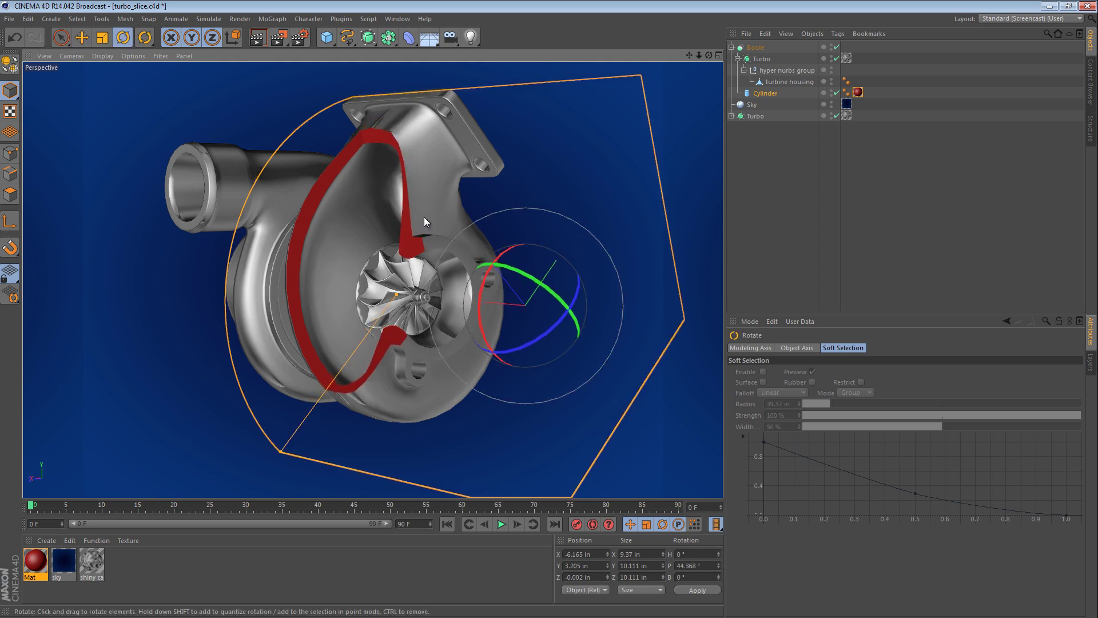
{"action": "middle_click_drag", "start_coordinate": [423, 218], "coordinate": [428, 208], "text": "alt"}
{"action": "key", "text": "e"}
Step: Set the end angle of the cylinder's slice to 0° and keyframe it at frame 0
{"action": "left_click", "coordinate": [767, 95]}
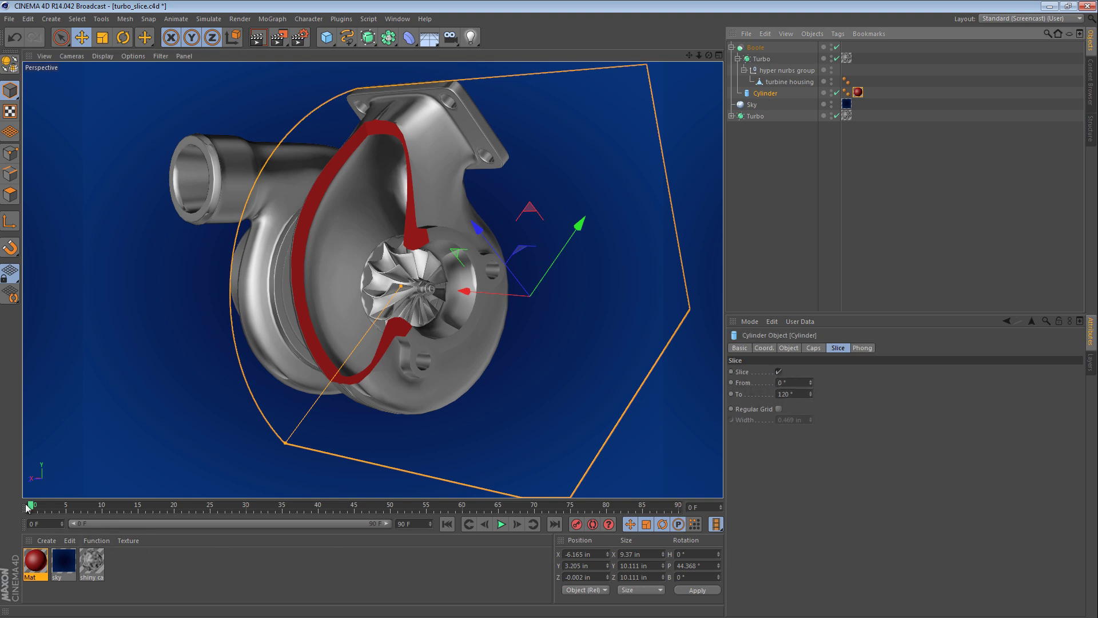
{"action": "left_click", "coordinate": [794, 394]}
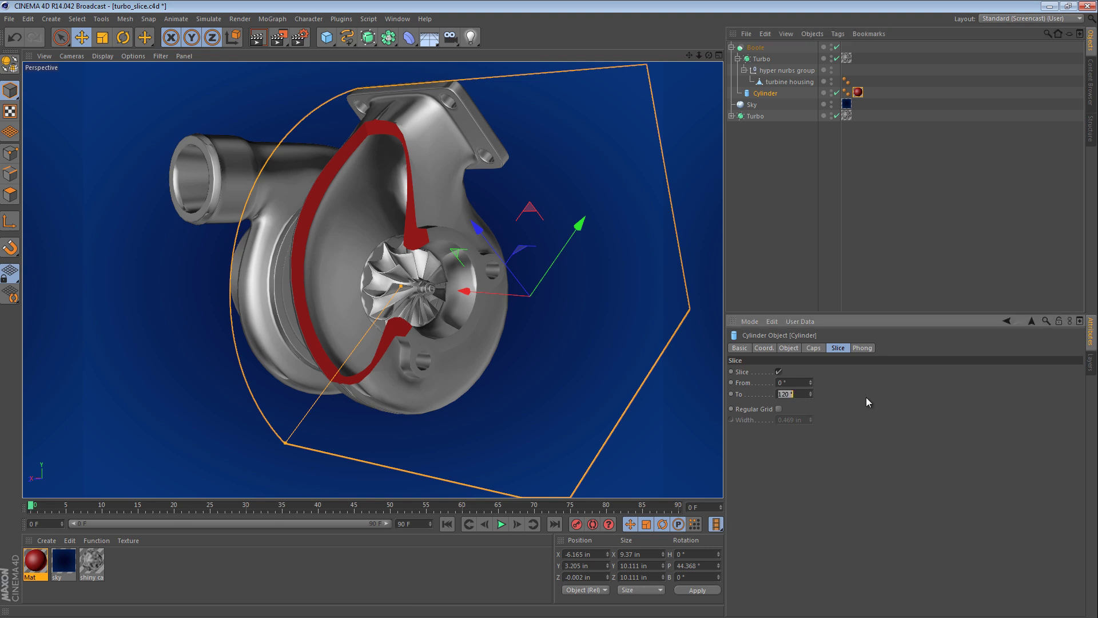
{"action": "type", "text": "0"}
{"action": "key", "text": "Return"}
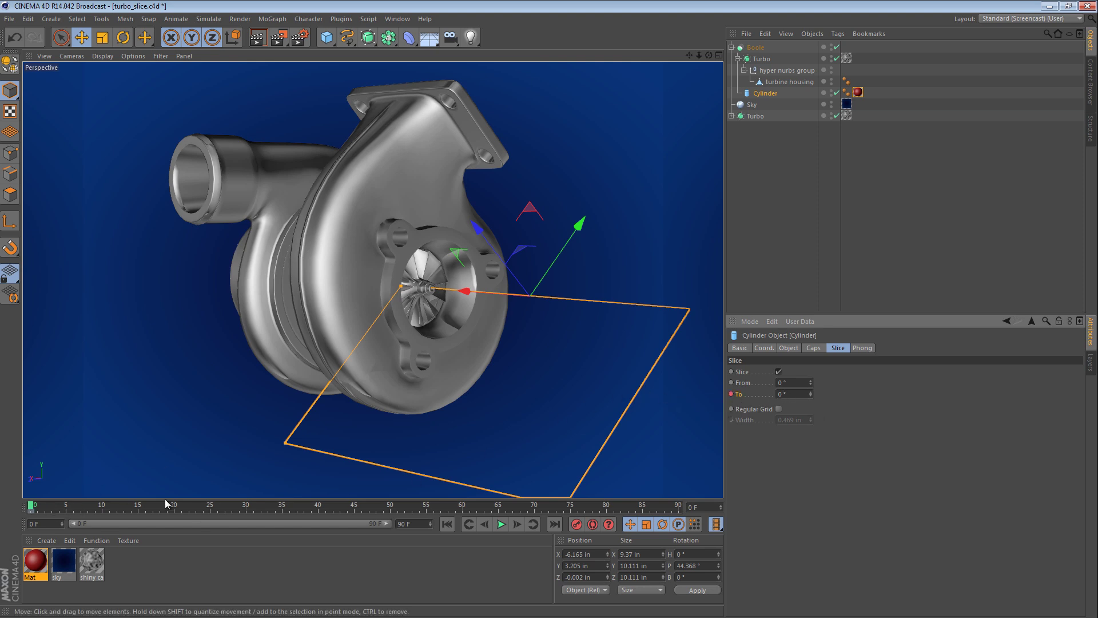
Step: At frame 30, set the end angle of the cylinder's slice to 120° and record a keyframe
{"action": "left_click", "coordinate": [248, 505]}
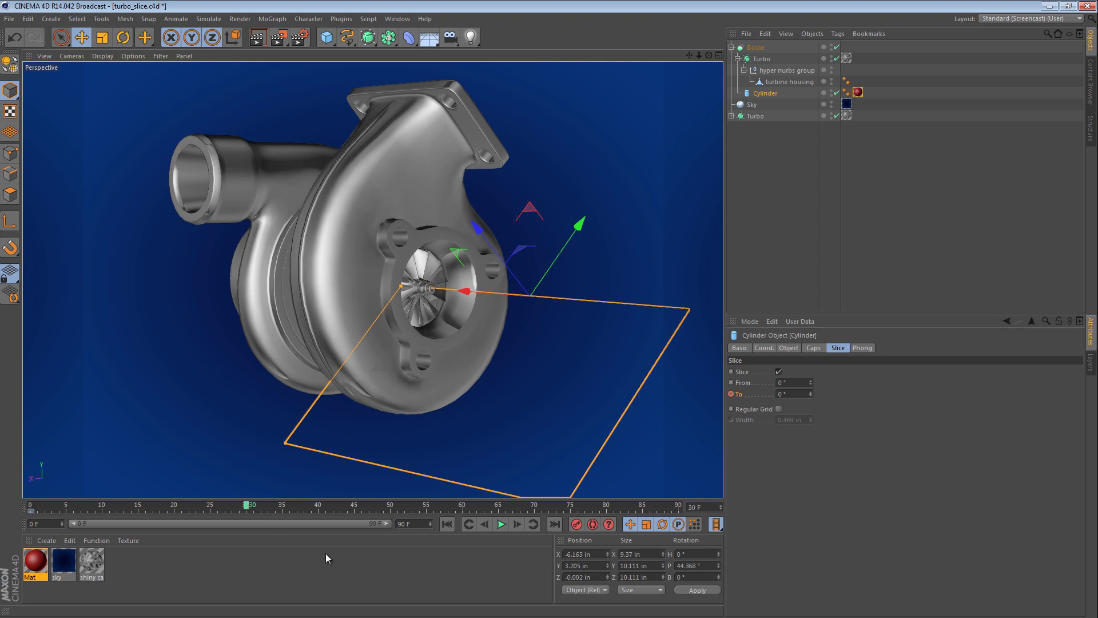
{"action": "left_click", "coordinate": [795, 394]}
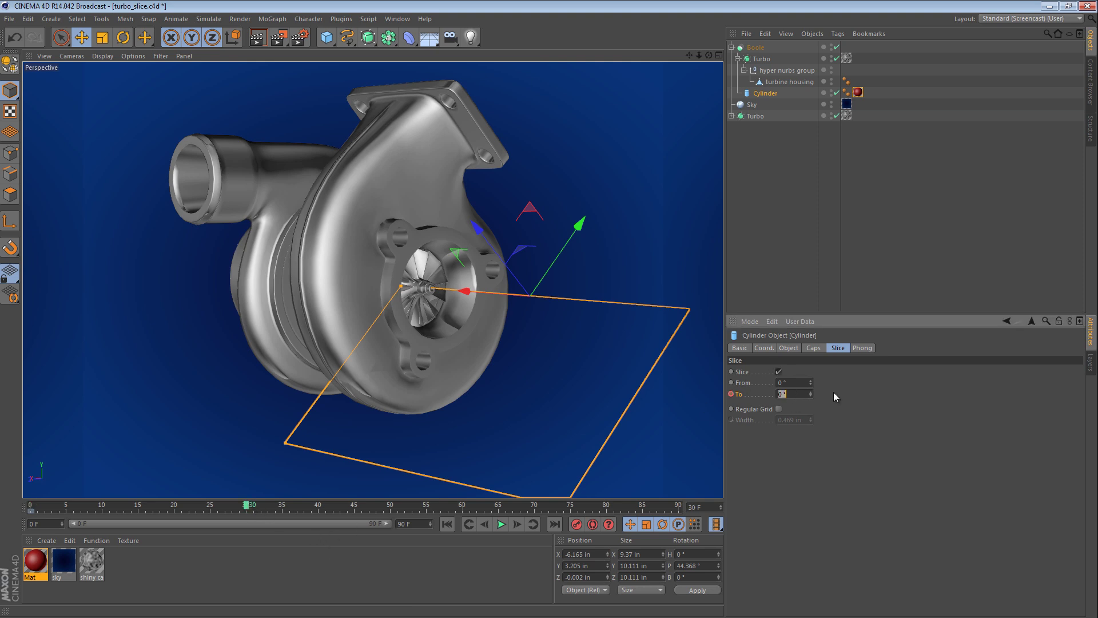
{"action": "type", "text": "120"}
{"action": "key", "text": "Return"}
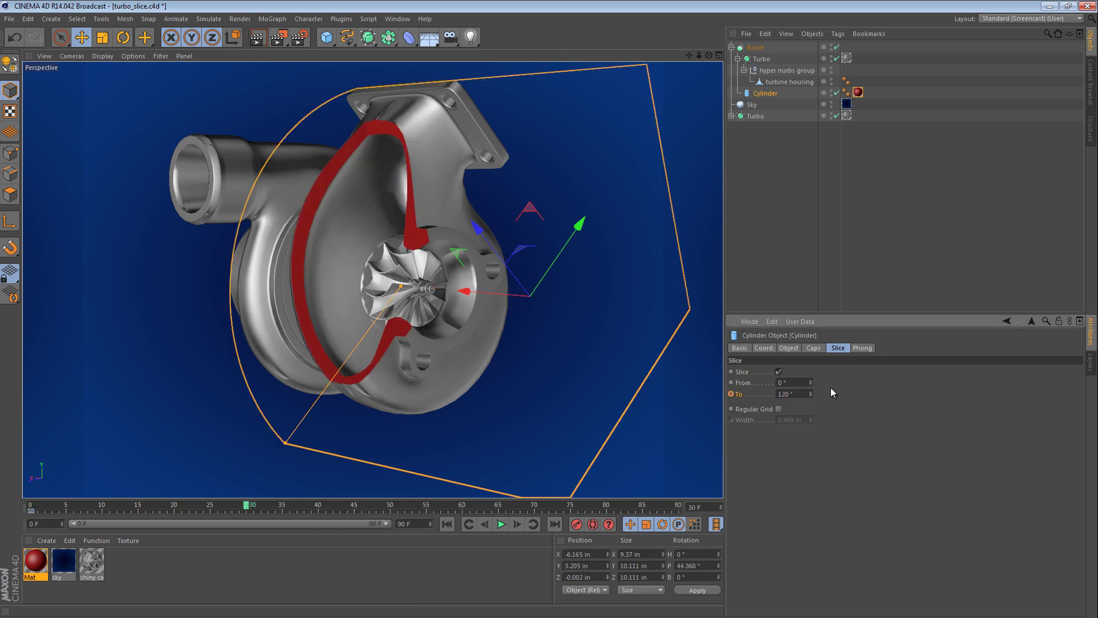
{"action": "left_click", "coordinate": [732, 394]}
Step: Rewind to frame 0, deselect everything and play the animated cut through the turbine housing
{"action": "left_click_drag", "start_coordinate": [249, 507], "coordinate": [12, 508]}
{"action": "left_click_drag", "start_coordinate": [297, 423], "coordinate": [267, 331], "text": "alt"}
{"action": "left_click", "coordinate": [255, 378]}
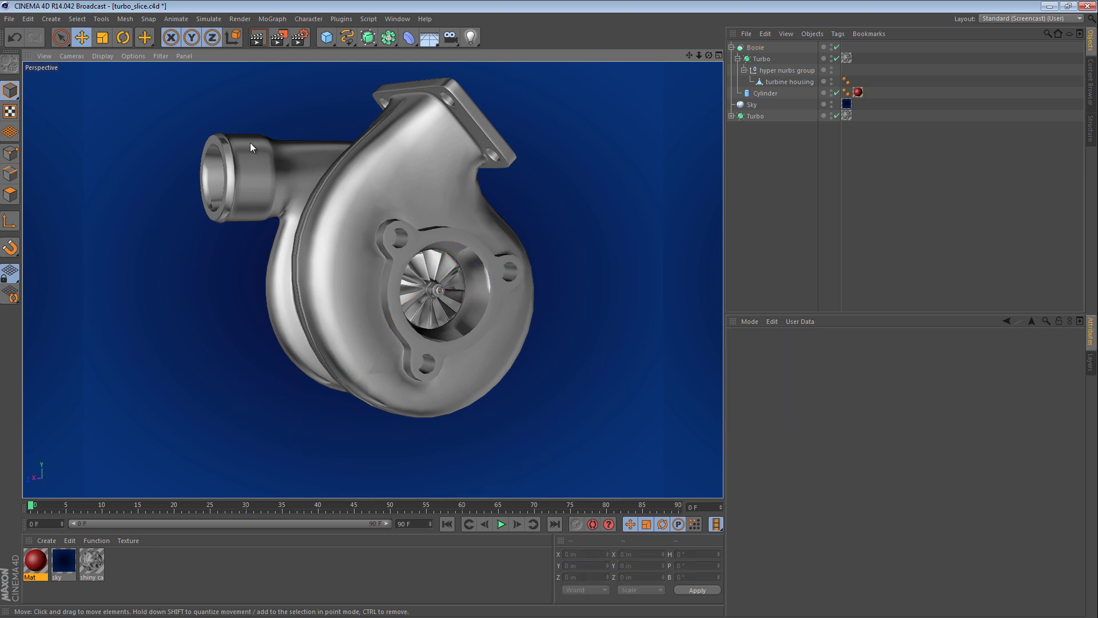
{"action": "left_click_drag", "start_coordinate": [379, 216], "coordinate": [411, 287], "text": "alt"}
{"action": "right_click_drag", "start_coordinate": [412, 287], "coordinate": [455, 260], "text": "alt"}
{"action": "middle_click_drag", "start_coordinate": [454, 260], "coordinate": [449, 281], "text": "alt"}
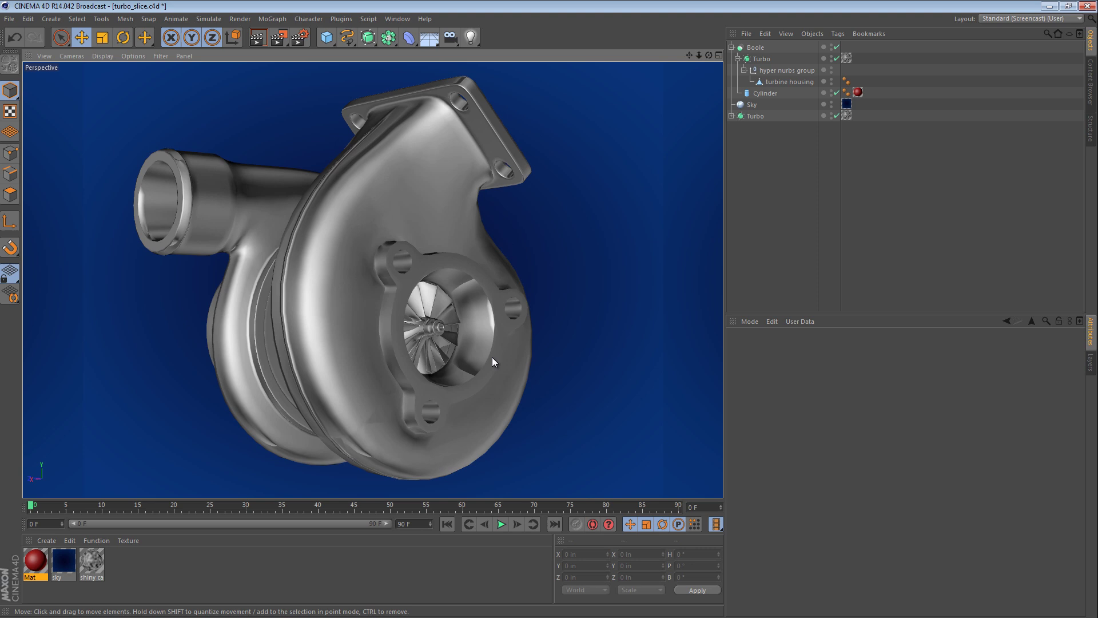
{"action": "left_click", "coordinate": [501, 524]}
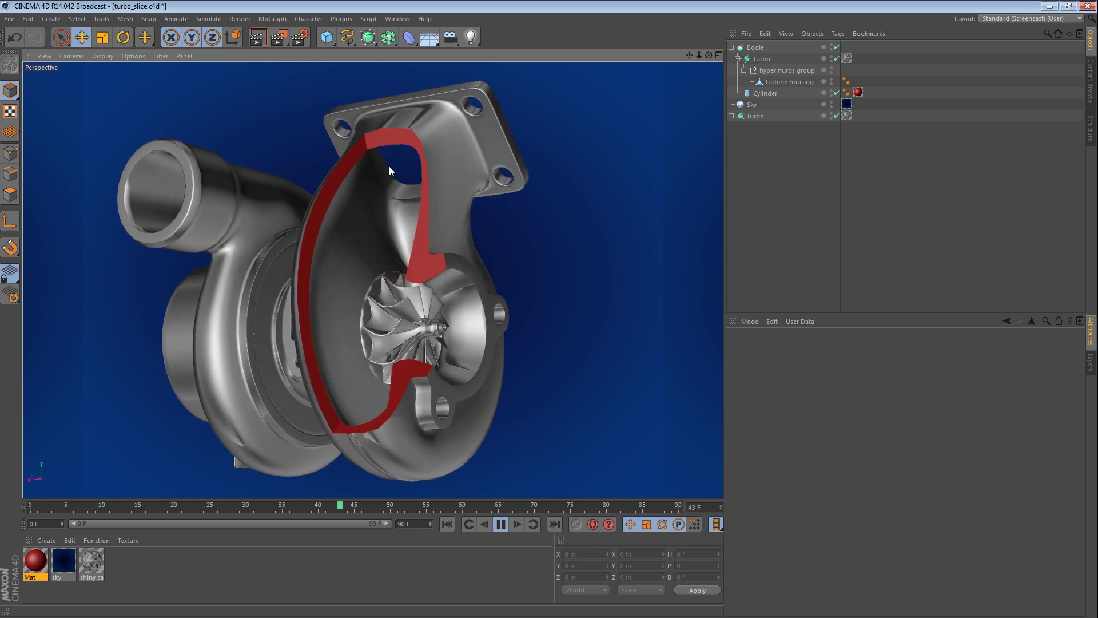
Step: Try a fillet on the cylinder's caps while the animation plays, turn it off again and deselect the cylinder
{"action": "left_click", "coordinate": [765, 94]}
{"action": "left_click", "coordinate": [813, 348]}
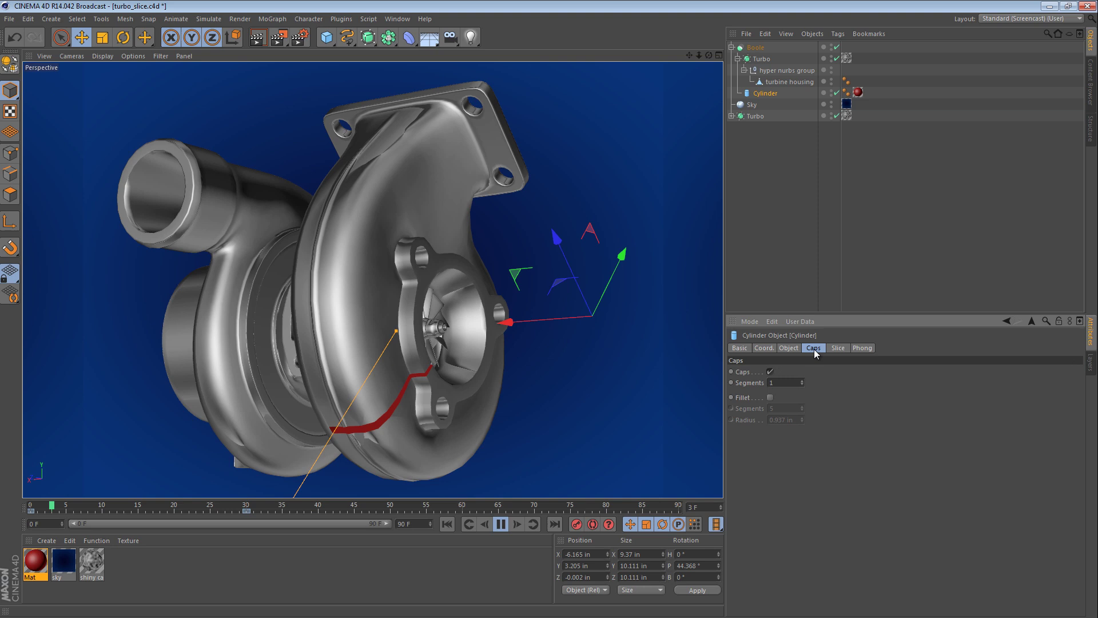
{"action": "left_click", "coordinate": [770, 397]}
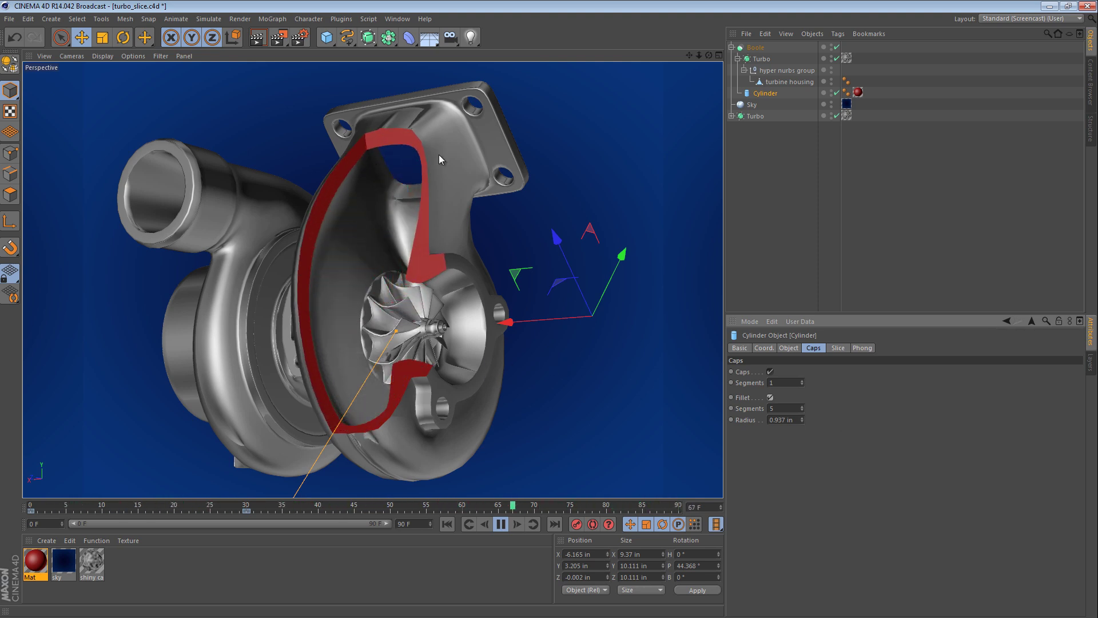
{"action": "left_click", "coordinate": [770, 397]}
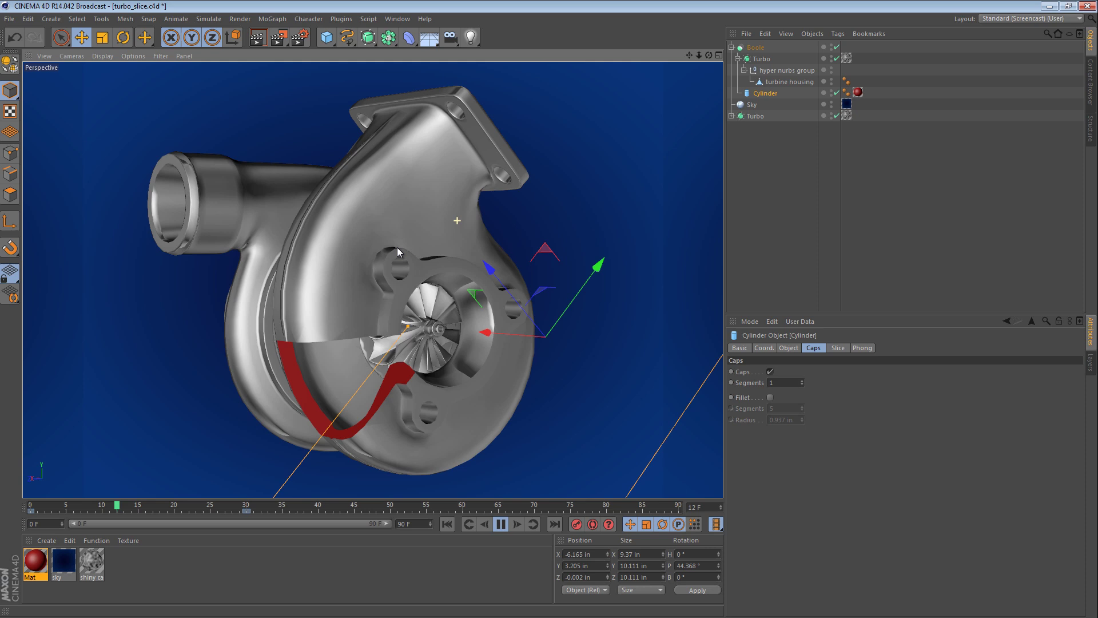
{"action": "left_click", "coordinate": [911, 193]}
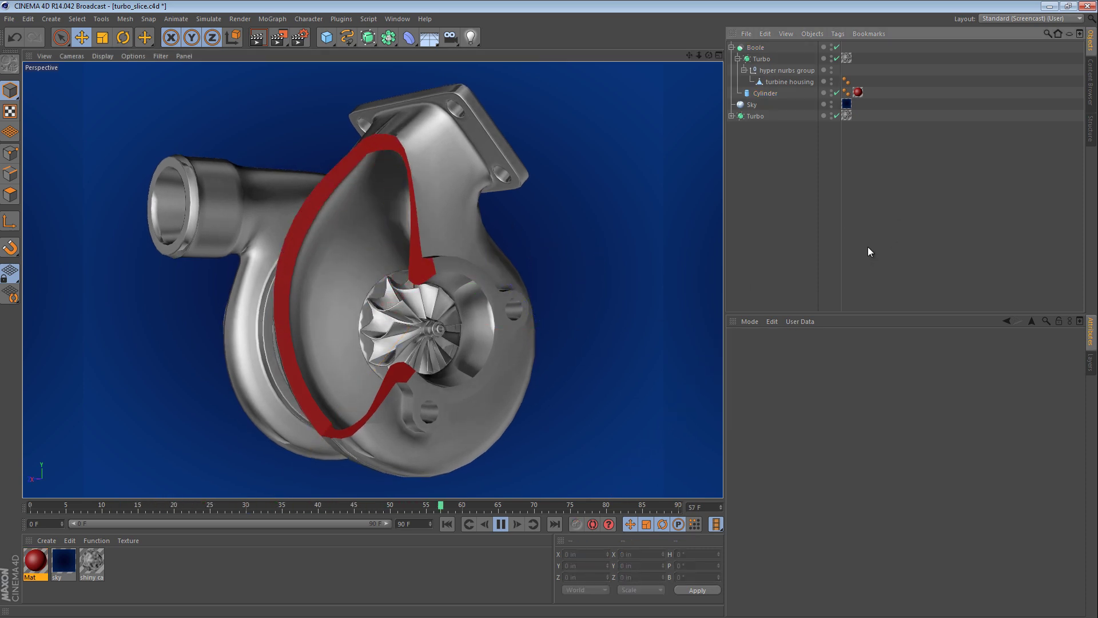